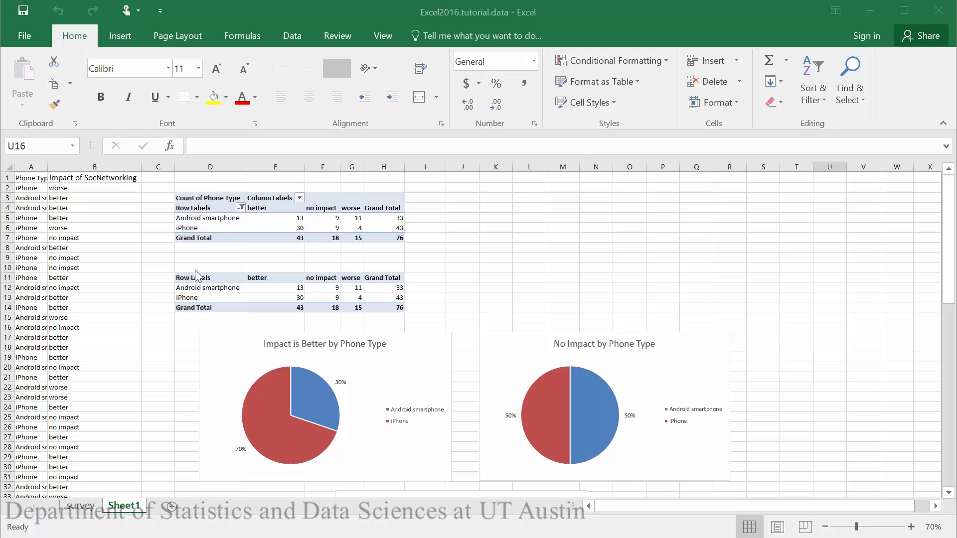
- Copy the lower summary table in D11:H14 of Sheet1 into a new worksheet starting at cell A1
left_click(180, 276)
left_click_drag(227, 304, 374, 305)
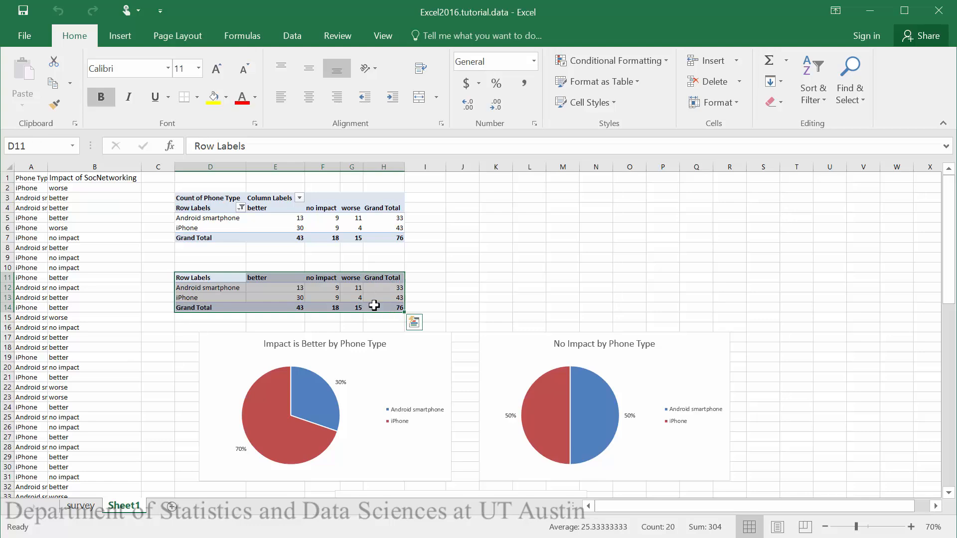
key("ctrl+c")
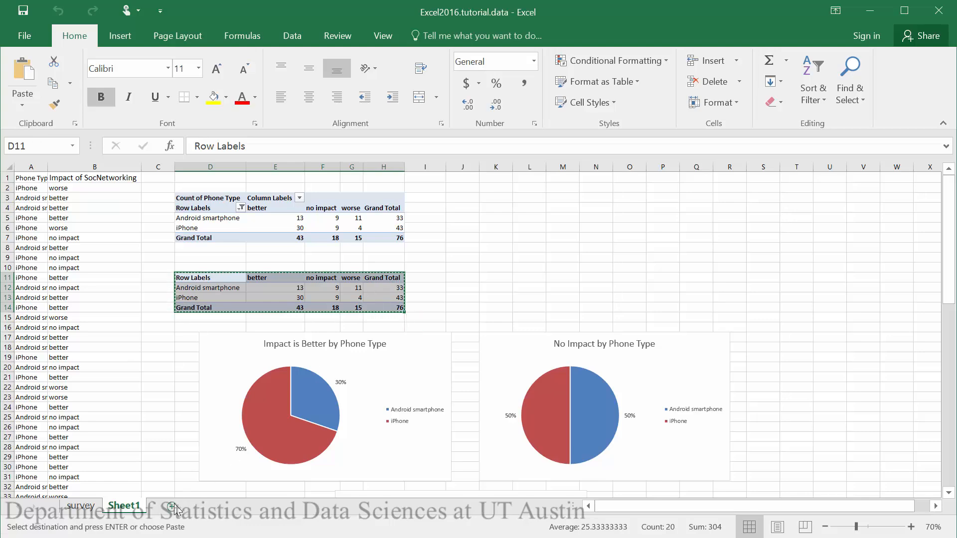
left_click(172, 506)
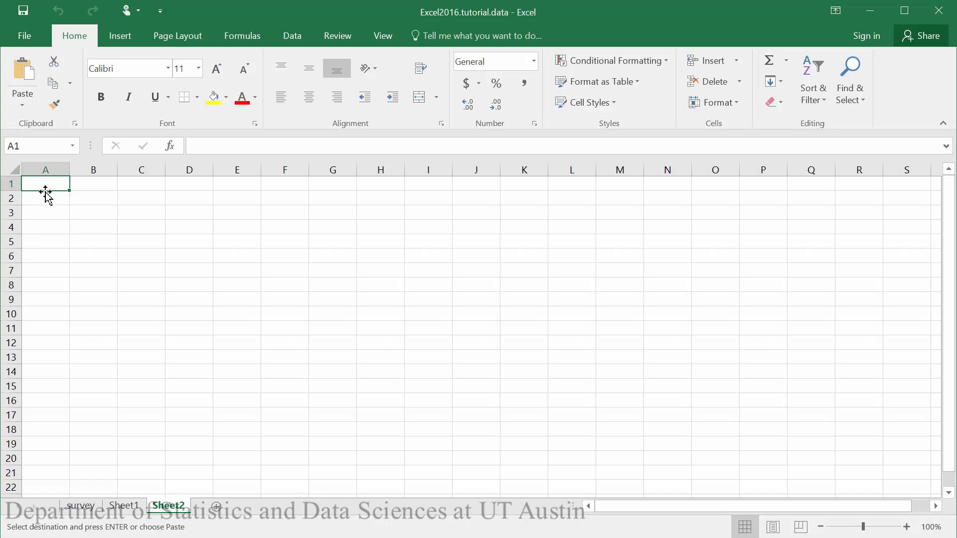
key("ctrl+v")
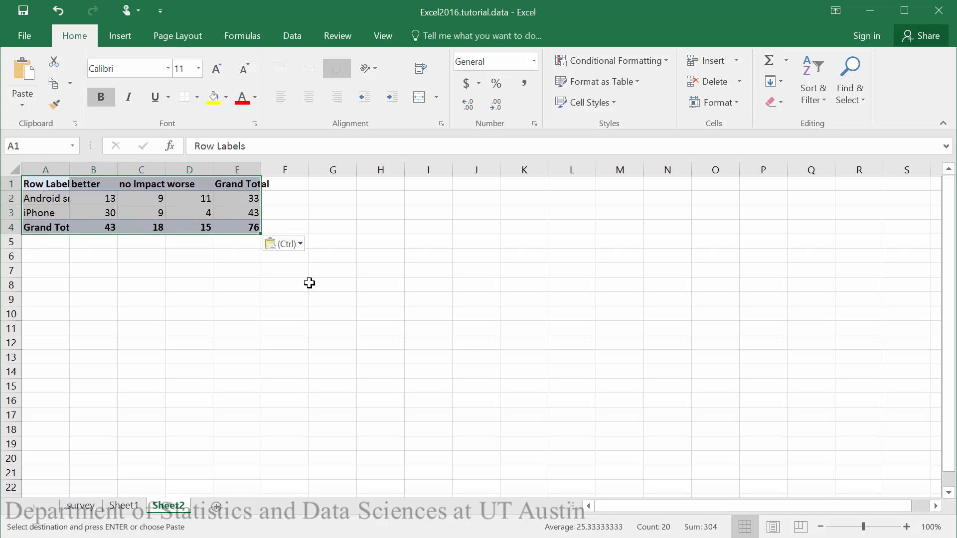
left_click(308, 310)
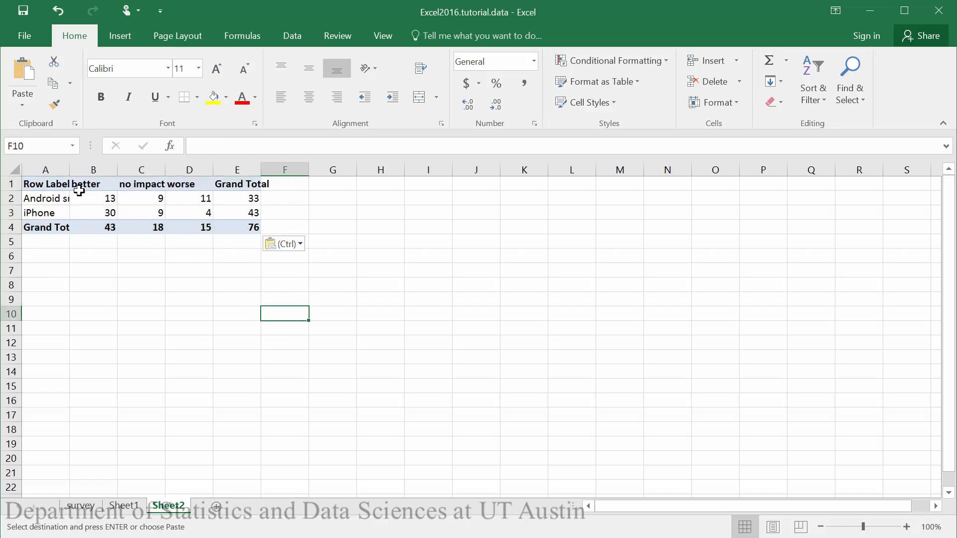
- Change the heading in A1 to Observed Counts and widen column A to fit its labels
left_click(51, 185)
double_click(52, 185)
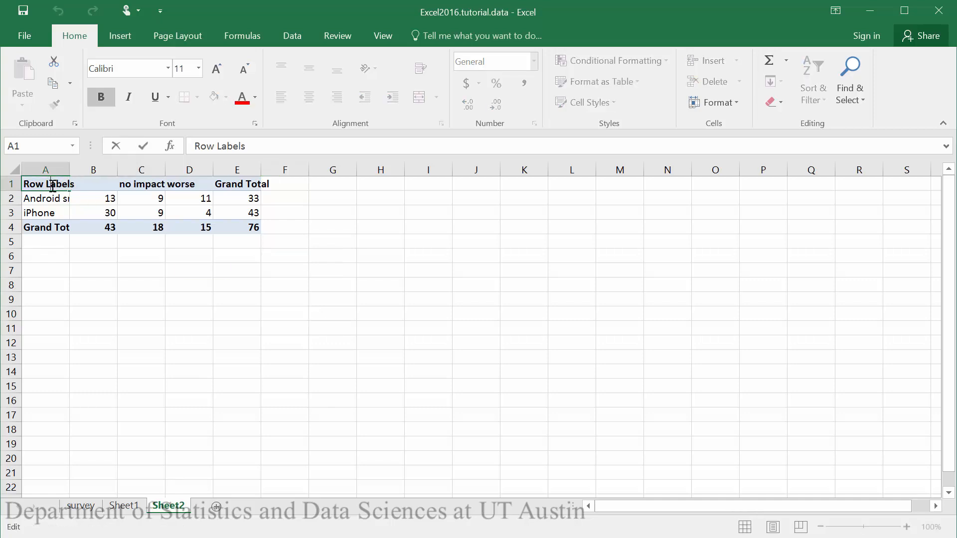
left_click_drag(267, 146, 175, 144)
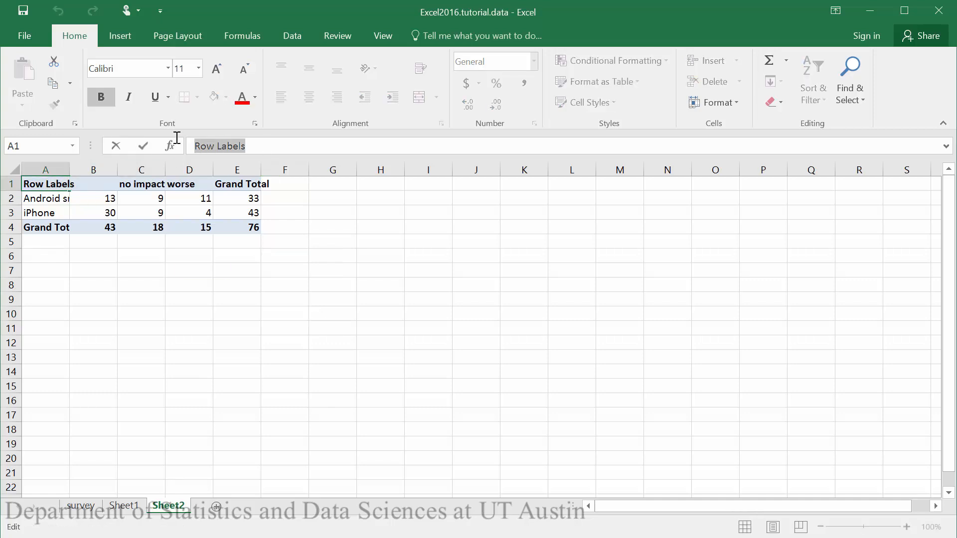
type("Obser")
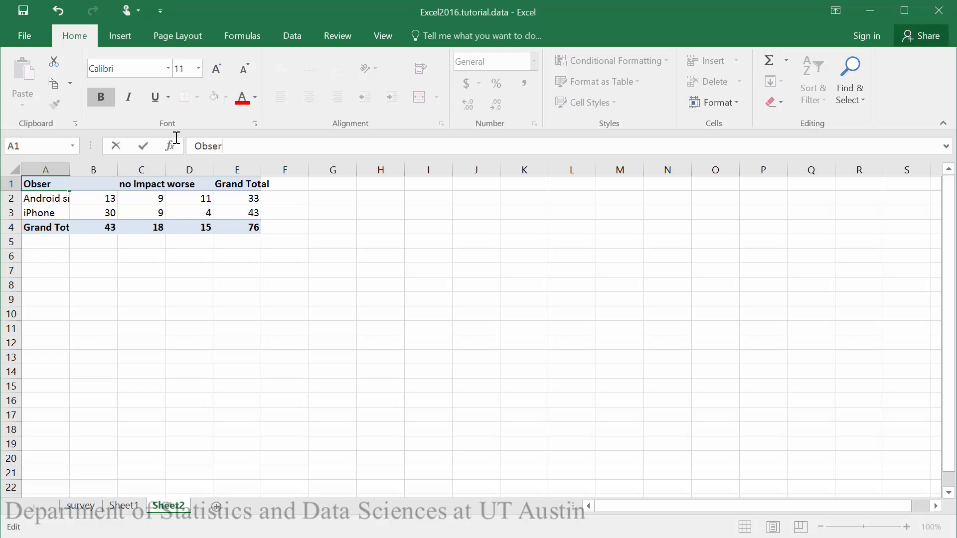
type("ved Counts")
key("Return")
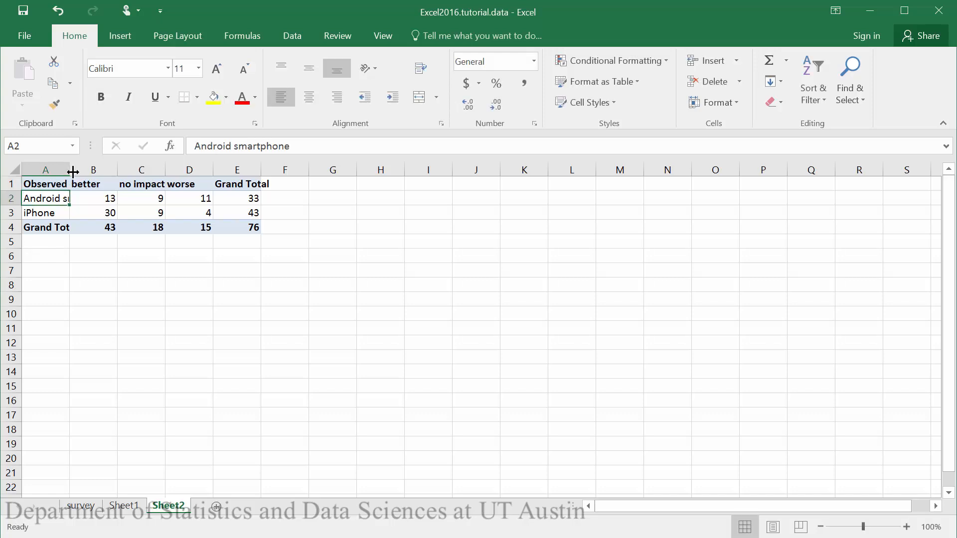
left_click_drag(69, 170, 124, 171)
left_click(70, 256)
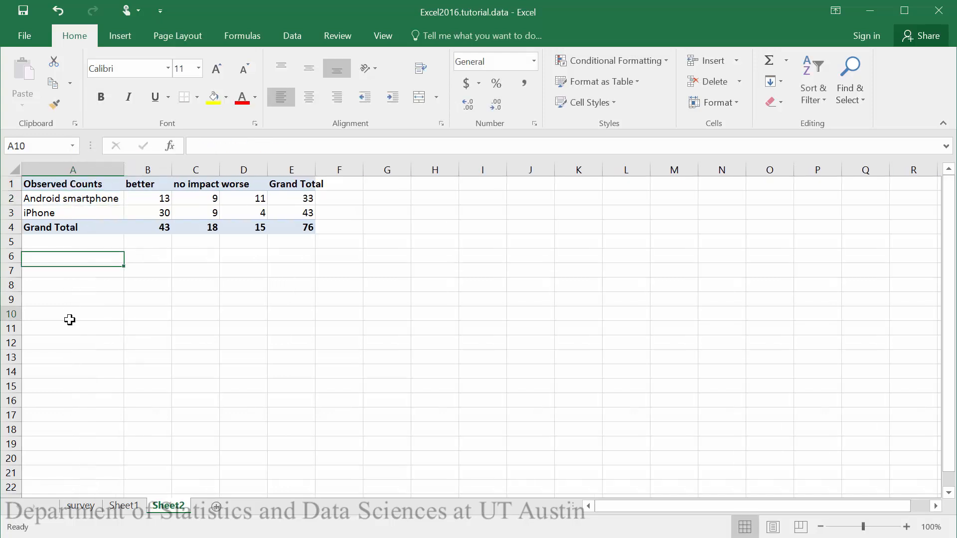
left_click(72, 314)
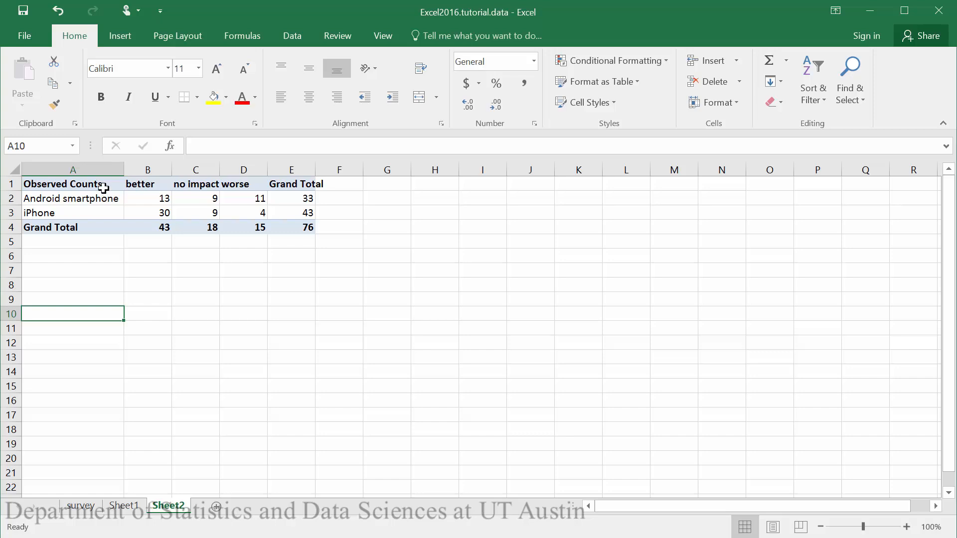
- Copy the observed table without its totals, A1:D3, and paste it at A7 and again at A12
left_click_drag(103, 187, 238, 209)
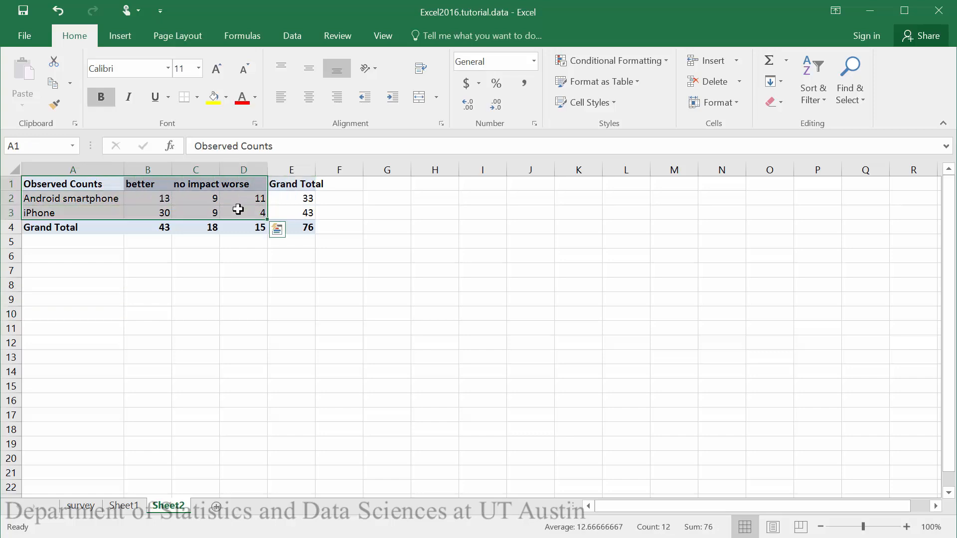
key("ctrl+c")
left_click(70, 272)
key("ctrl+v")
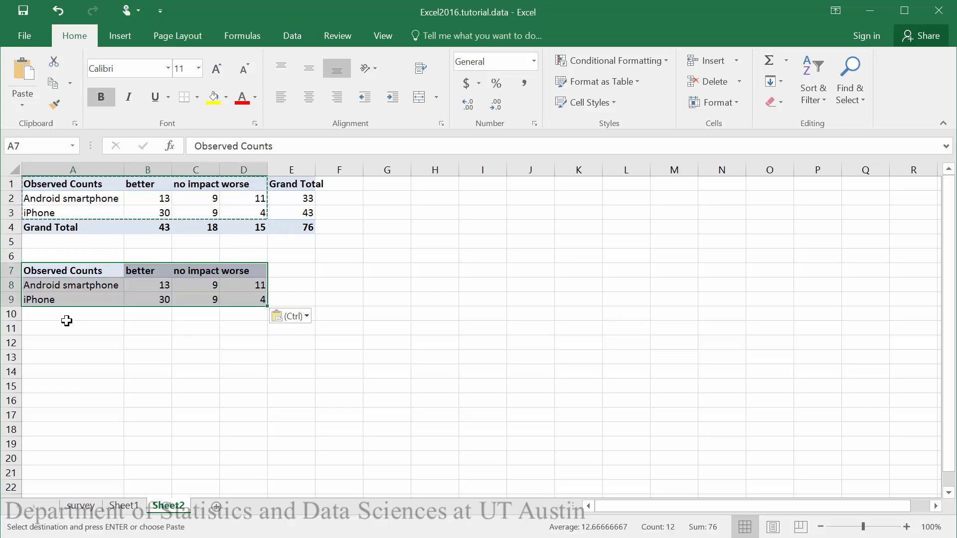
left_click(61, 346)
key("ctrl+v")
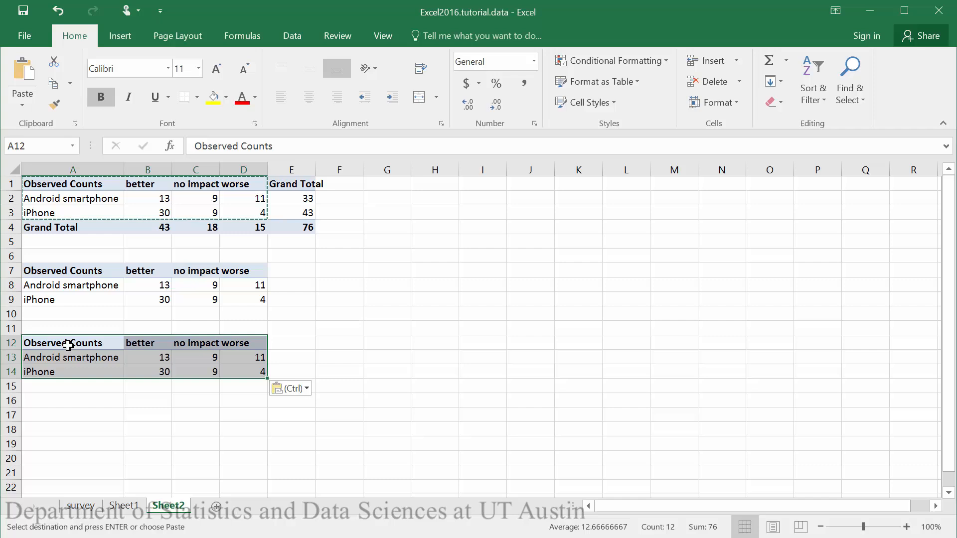
left_click(160, 424)
key("Escape")
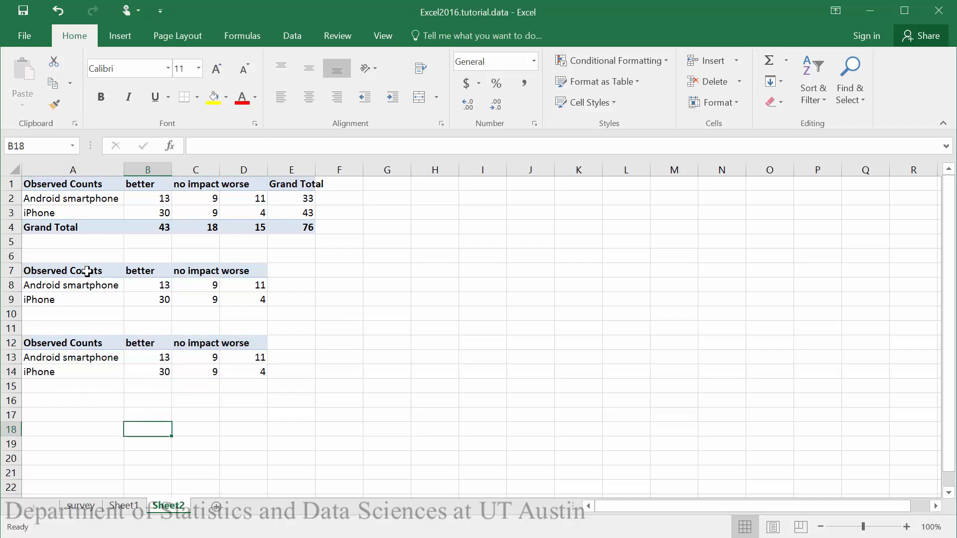
- Change the heading of the second table in A7 to Expected Counts
left_click(86, 269)
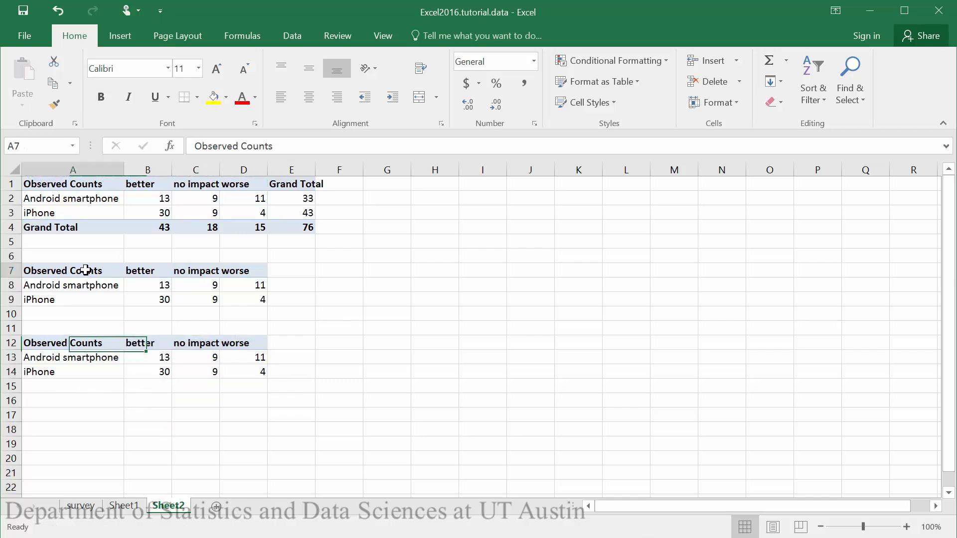
double_click(51, 273)
double_click(51, 273)
type("Expo")
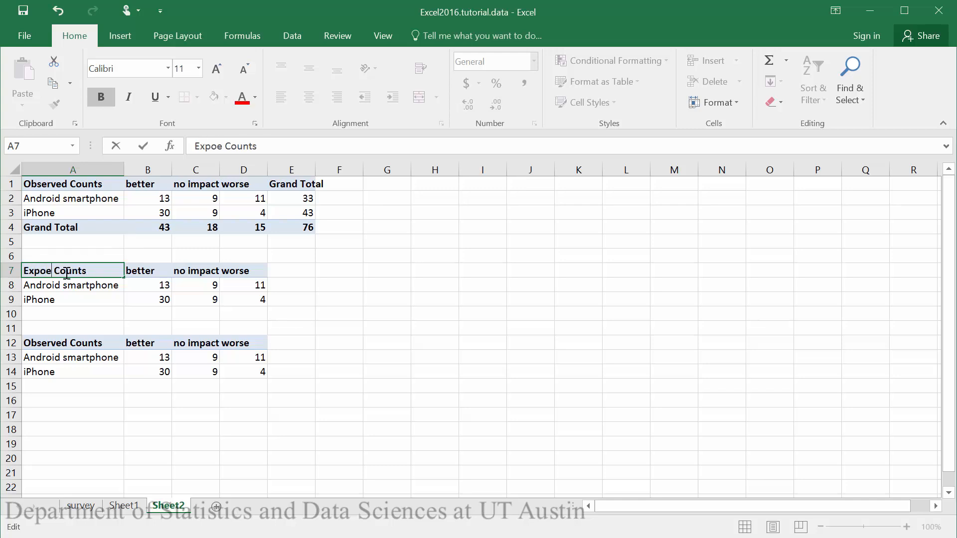
key("BackSpace")
type("ected")
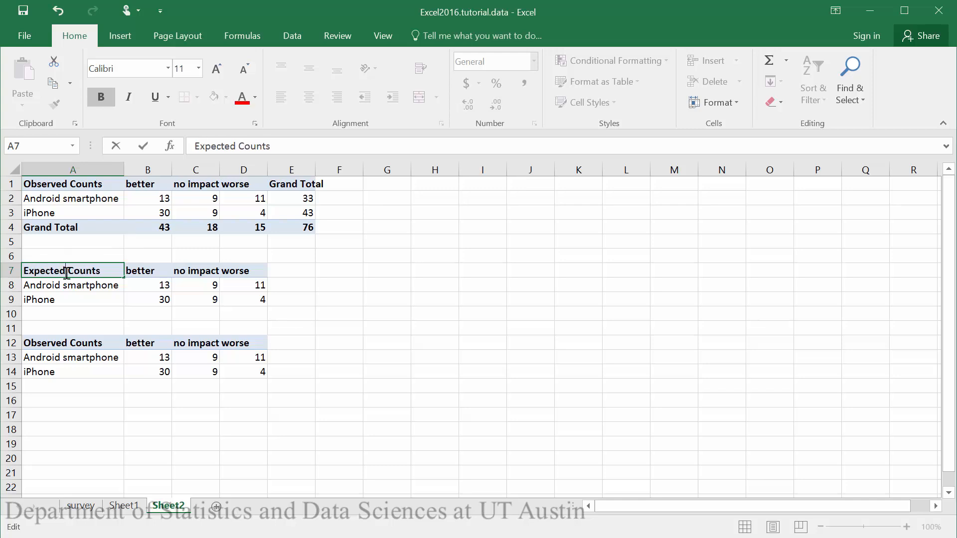
left_click(205, 337)
- Clear the copied counts from the two lower tables in B8:D9 and B13:D14
left_click_drag(162, 287, 252, 299)
key("Delete")
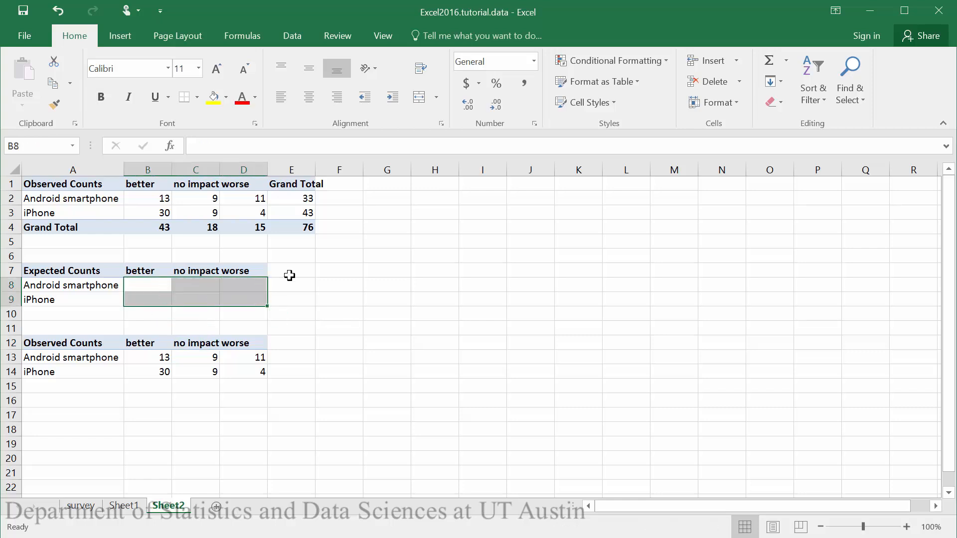
left_click_drag(159, 357, 249, 381)
key("Delete")
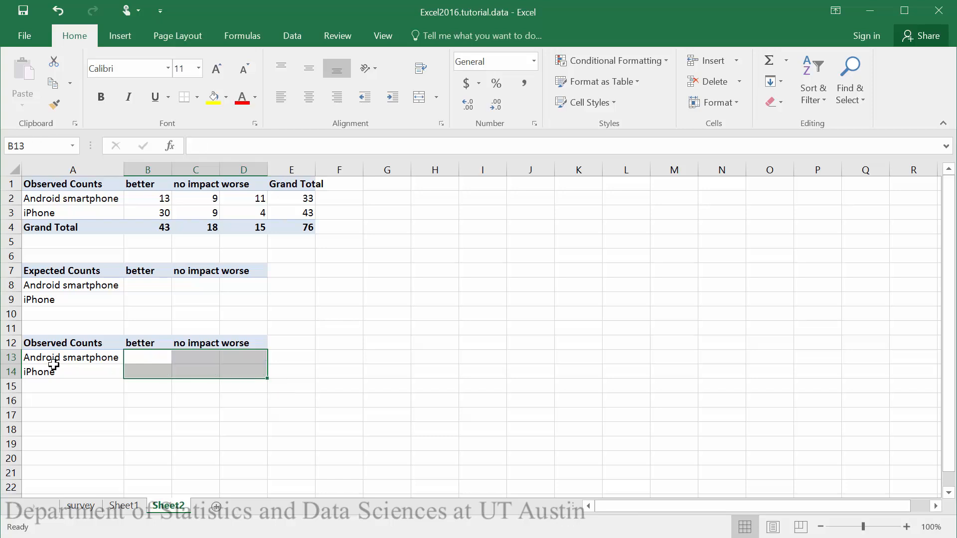
- Change the heading of the third table in A12 to Chi-square
double_click(30, 347)
left_click_drag(30, 347, 16, 336)
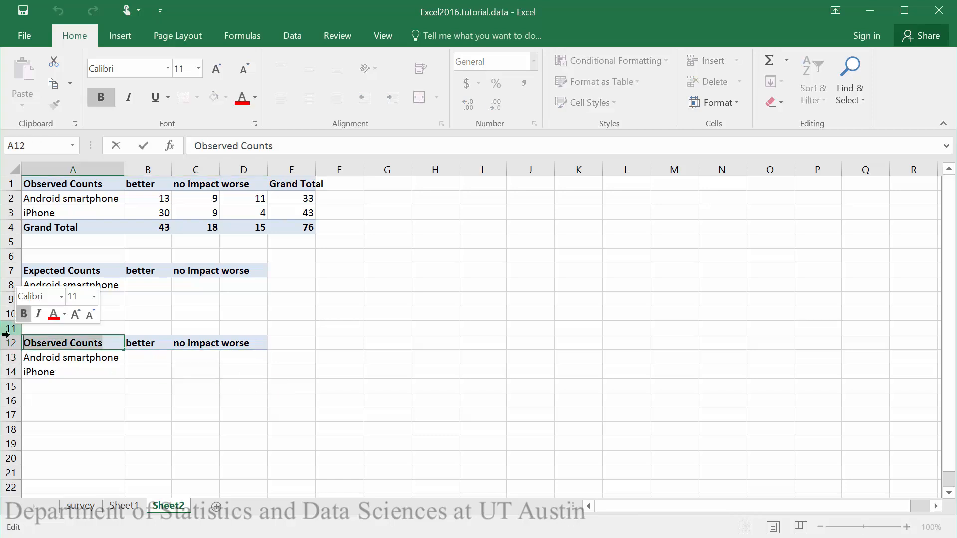
type("Chi")
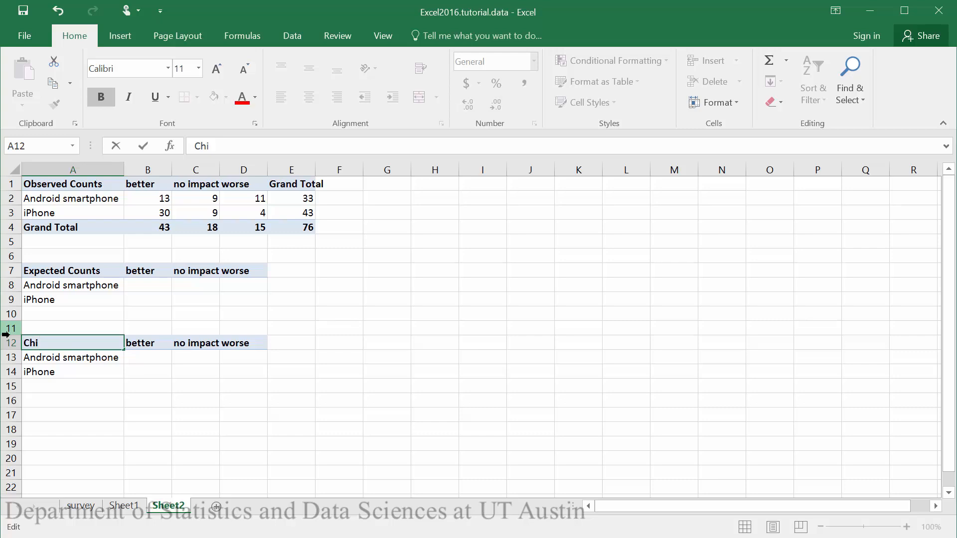
type("-square")
left_click(159, 286)
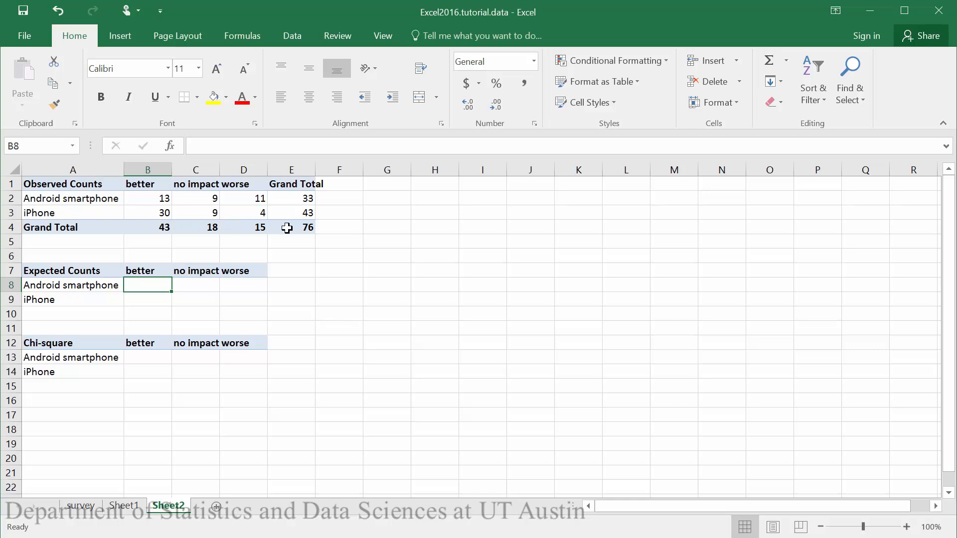
- Enter the formula =E2*B4/E4 in B8 for the expected Android smartphone count under better
double_click(149, 287)
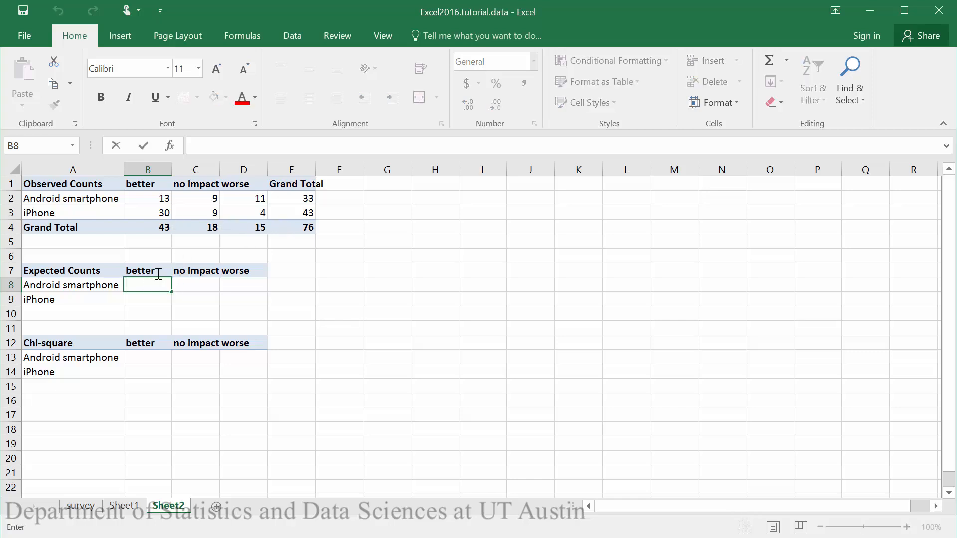
type("=")
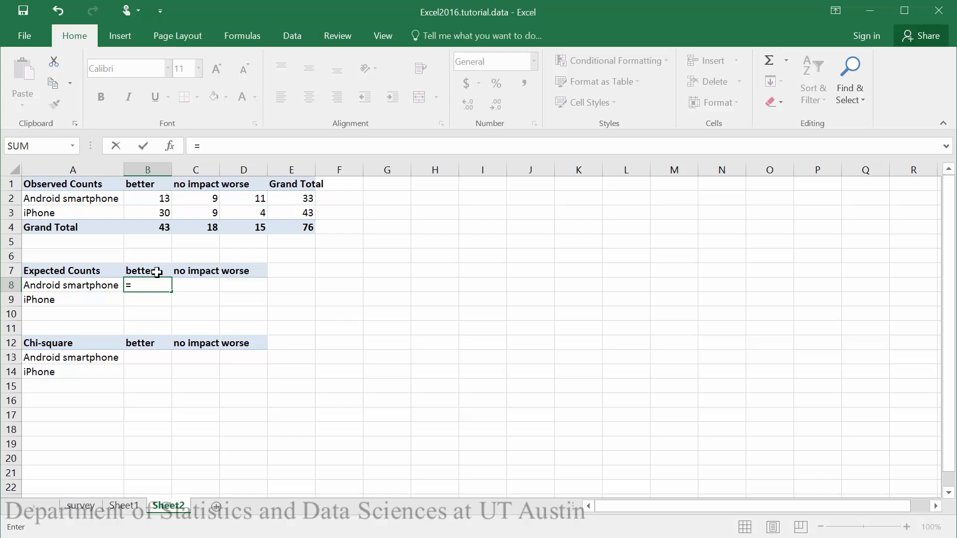
left_click(286, 198)
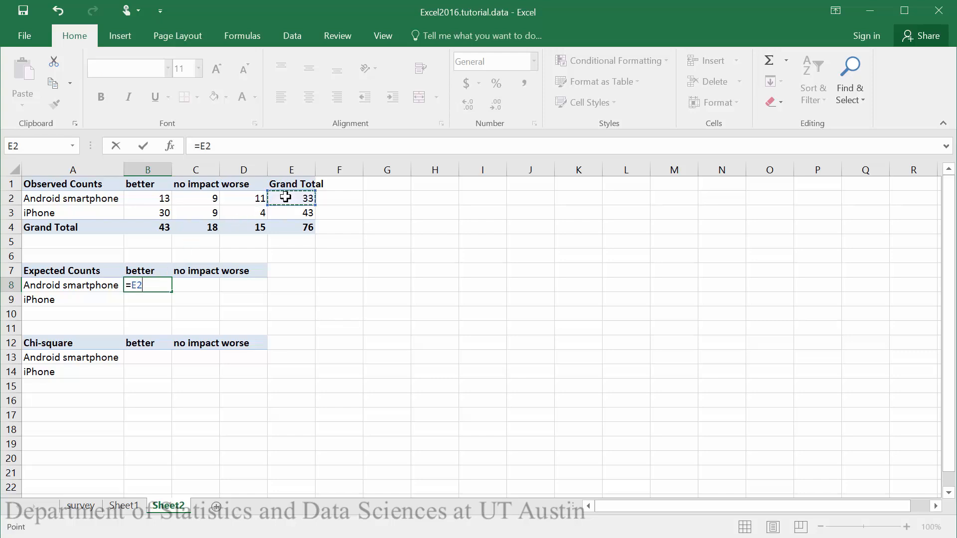
type("*")
left_click(140, 226)
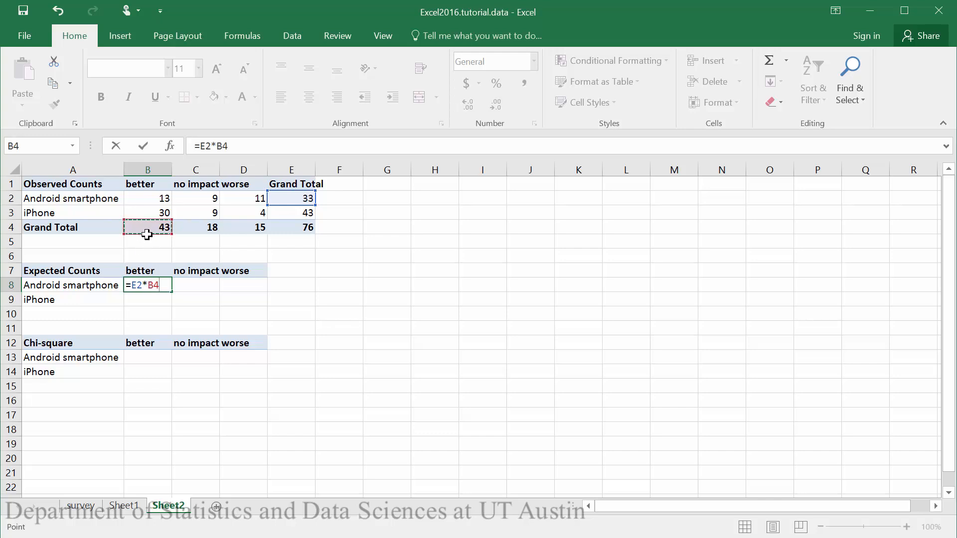
type("/")
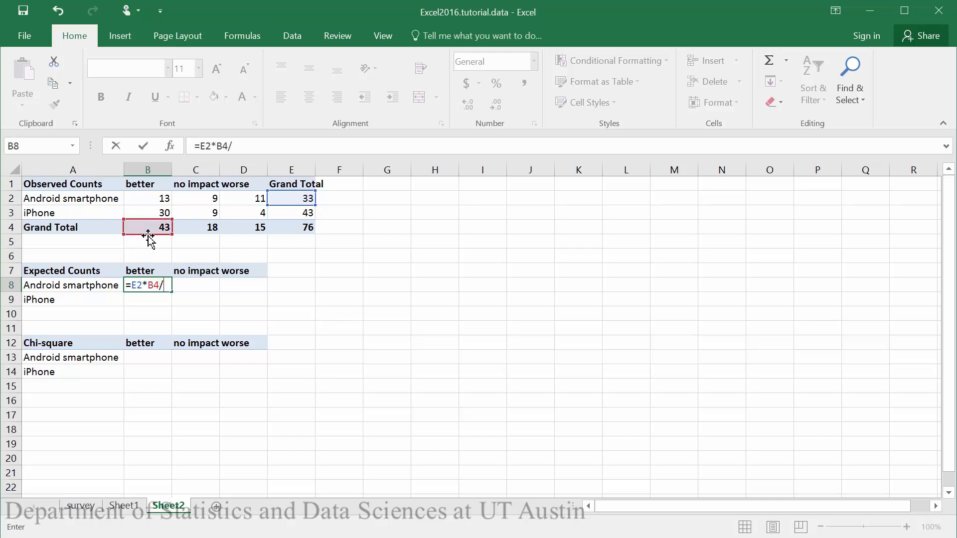
left_click(285, 227)
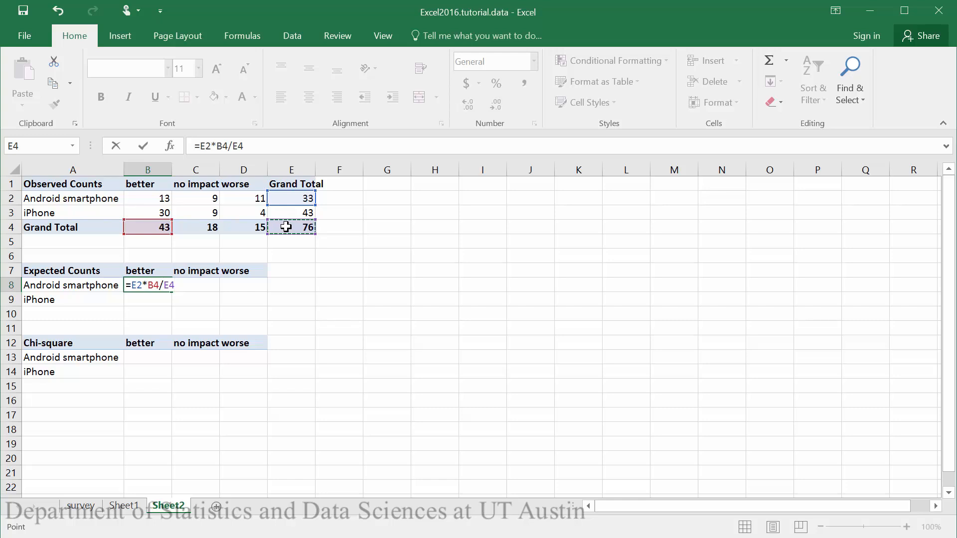
key("Return")
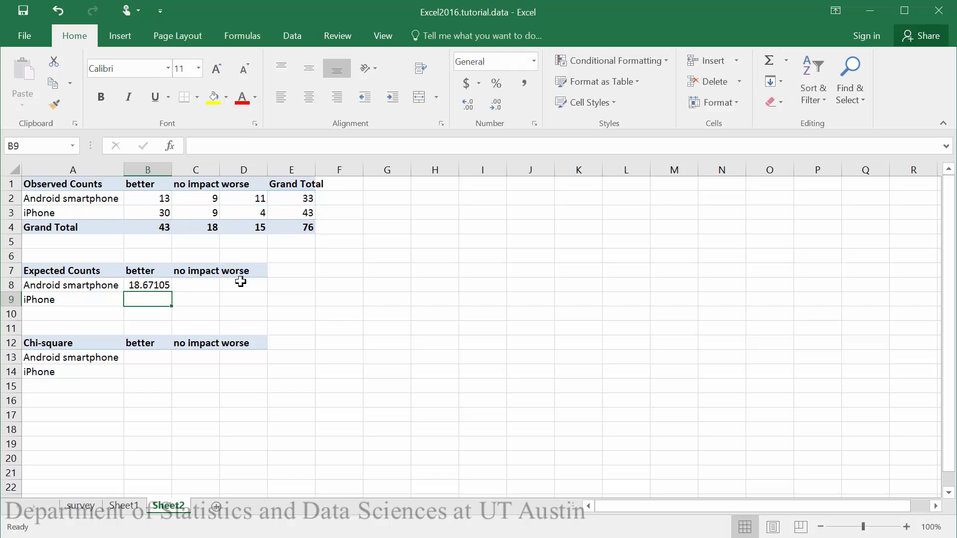
- Make the E2 and E4 references in the B8 formula absolute, giving =$E$2*B4/$E$4
left_click(160, 284)
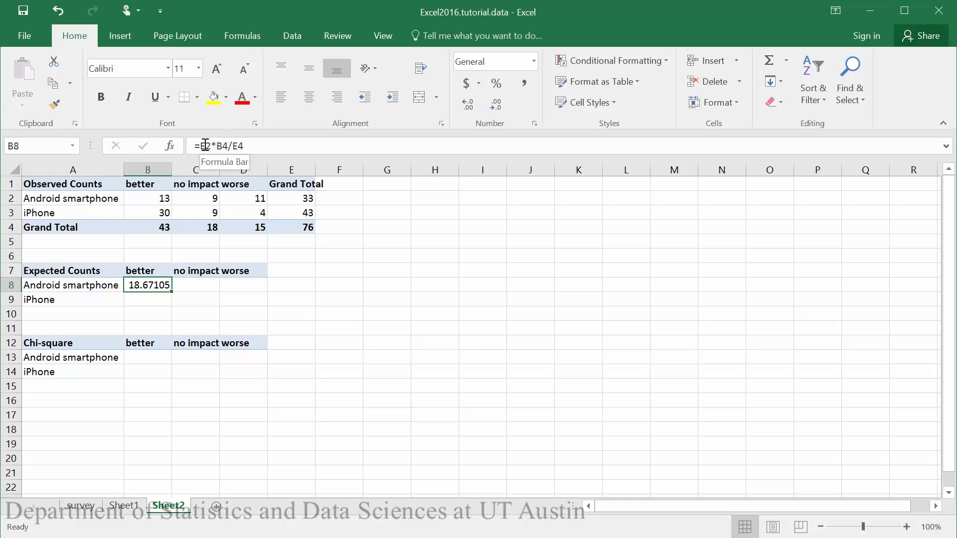
left_click(252, 143)
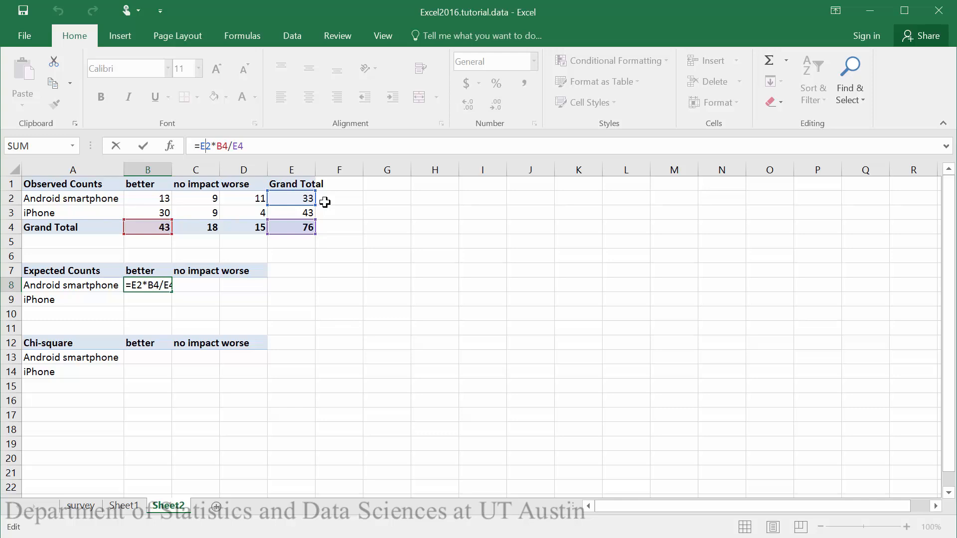
key("F4")
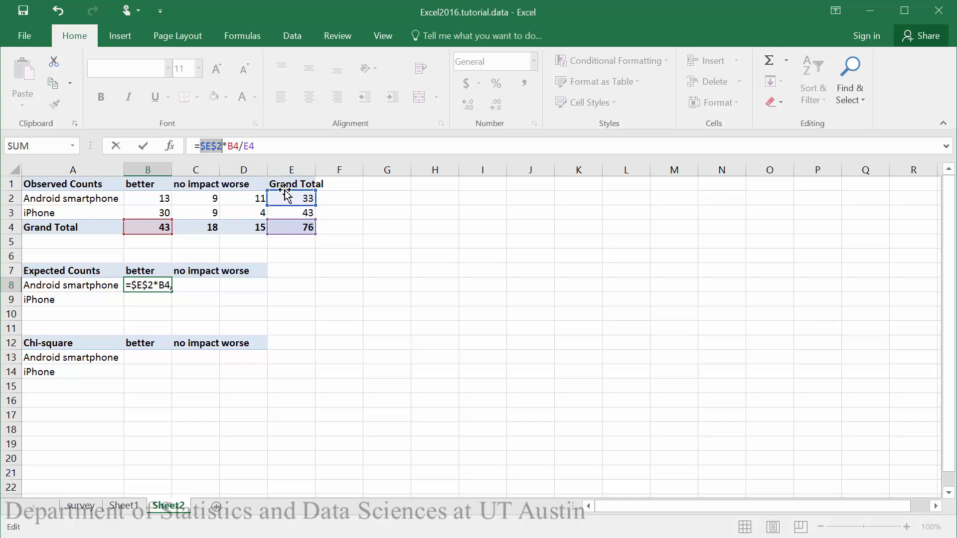
left_click(247, 147)
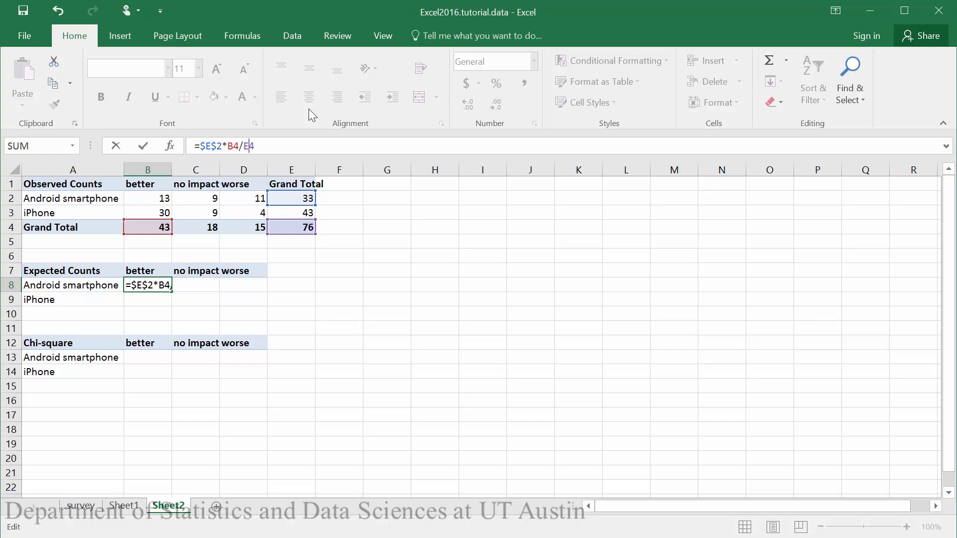
key("F4")
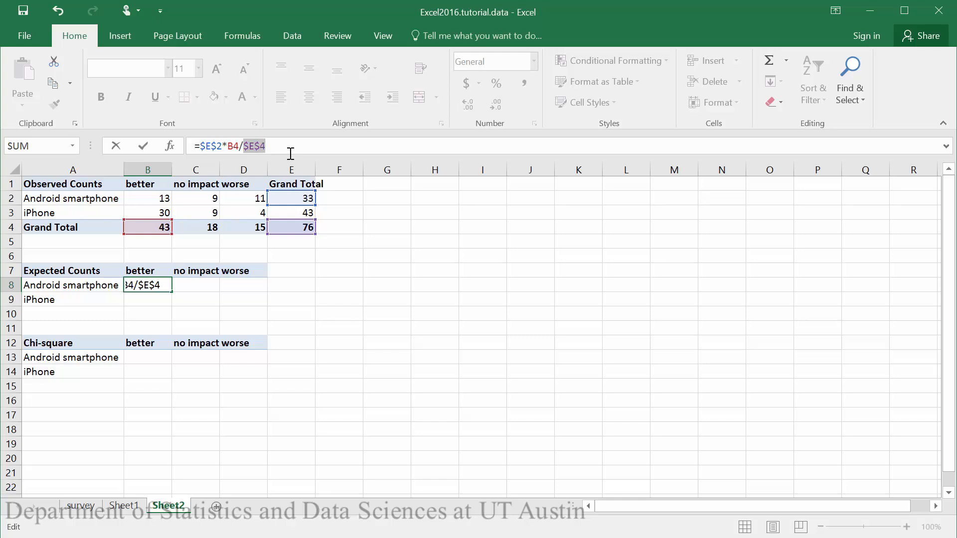
key("Return")
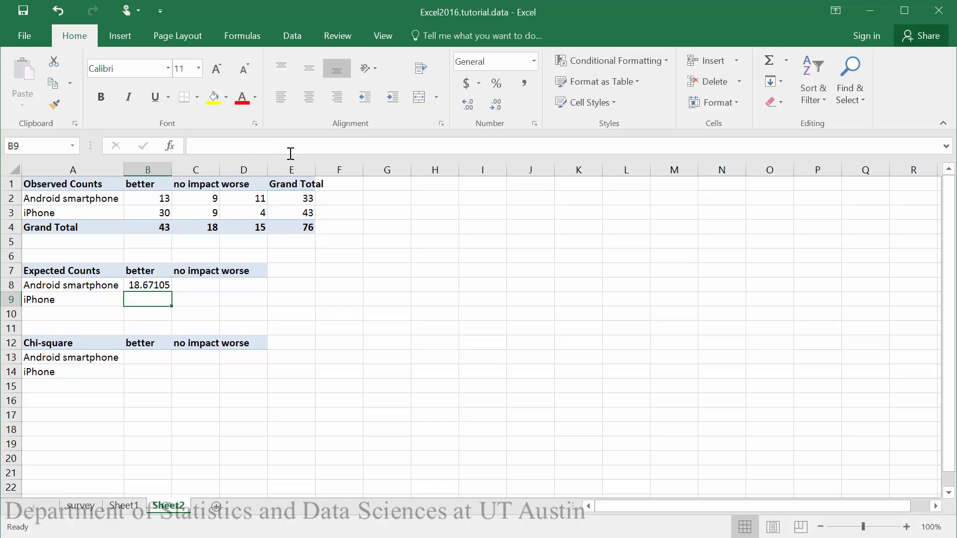
- Fill the B8 formula across to C8:D8 and check the copied formulas for no impact and worse
left_click(151, 286)
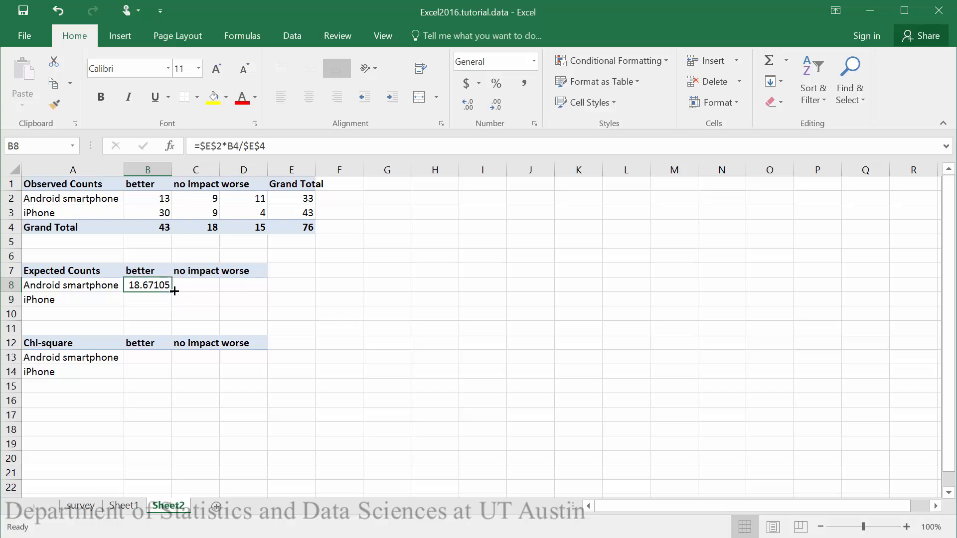
left_click_drag(172, 291, 266, 289)
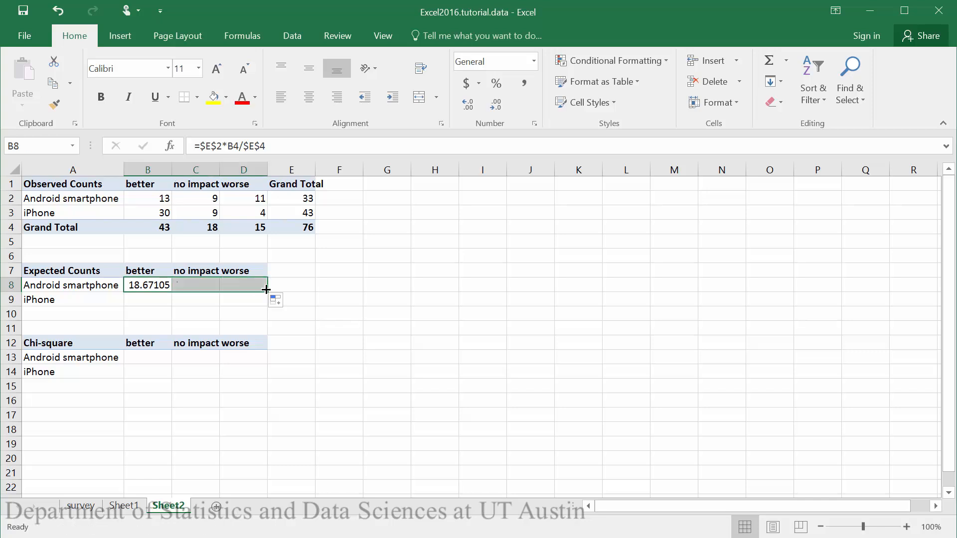
left_click(192, 285)
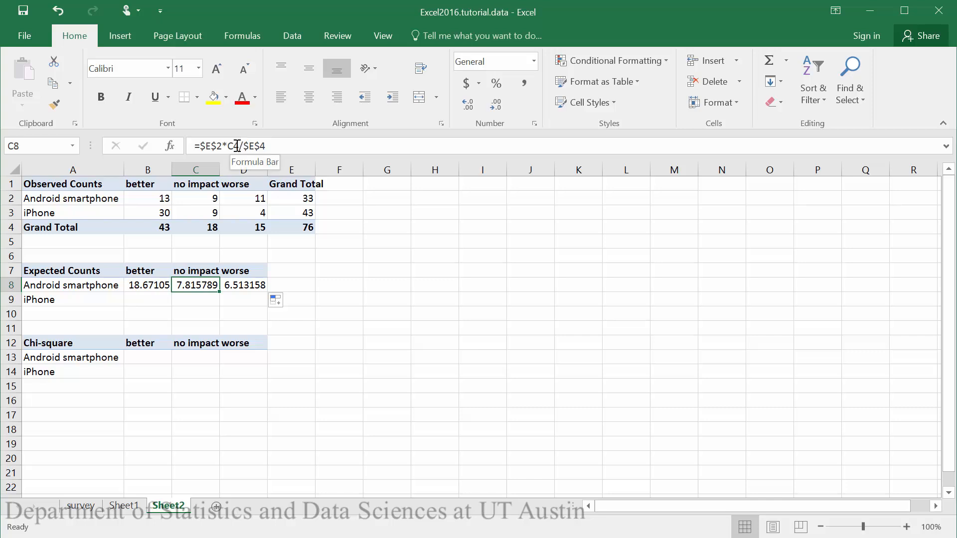
left_click(254, 288)
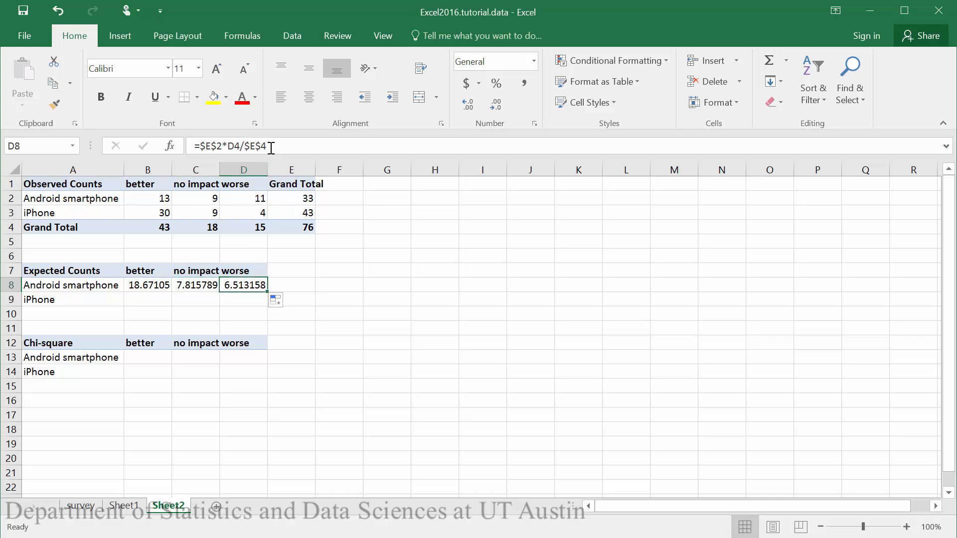
- Enter the formula =E3*B4/E4 in B9 for the expected iPhone count under better
left_click(145, 297)
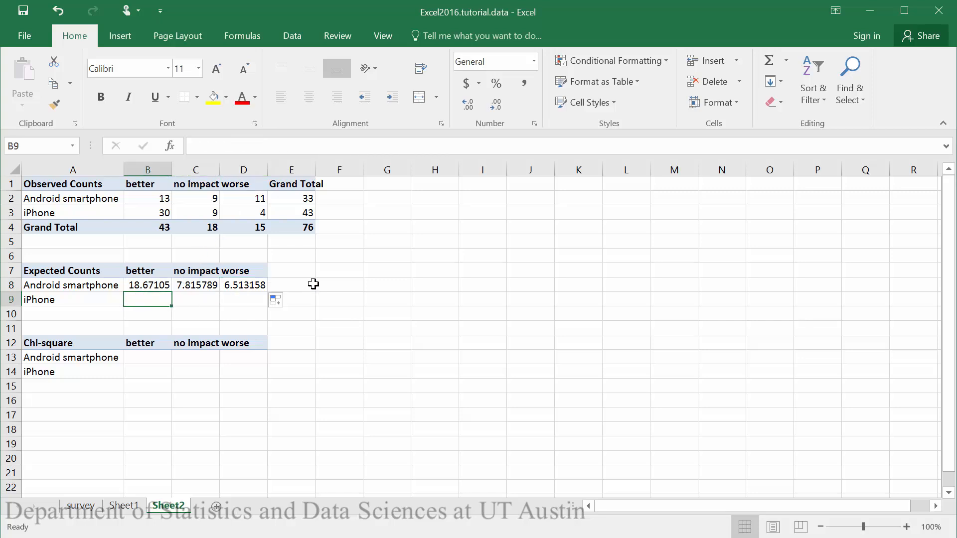
type("=")
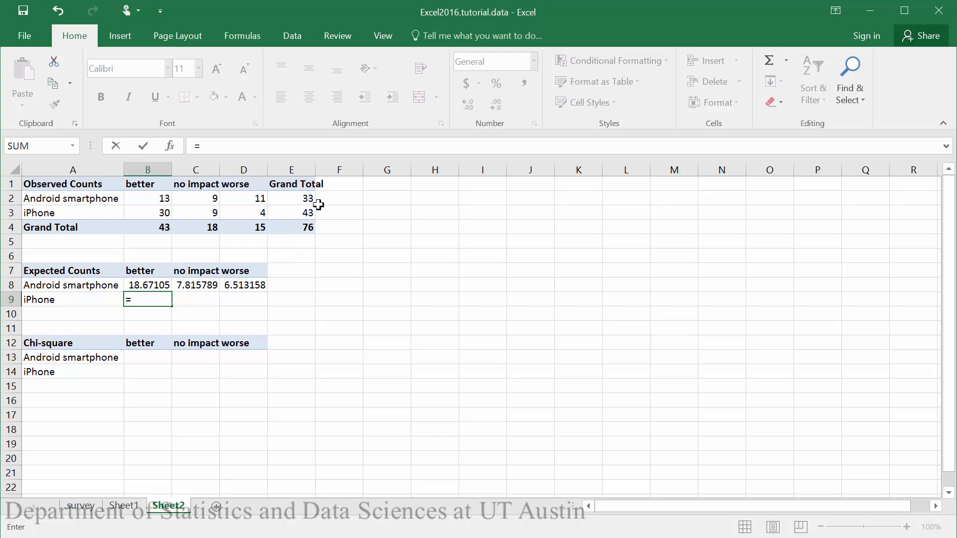
left_click(305, 214)
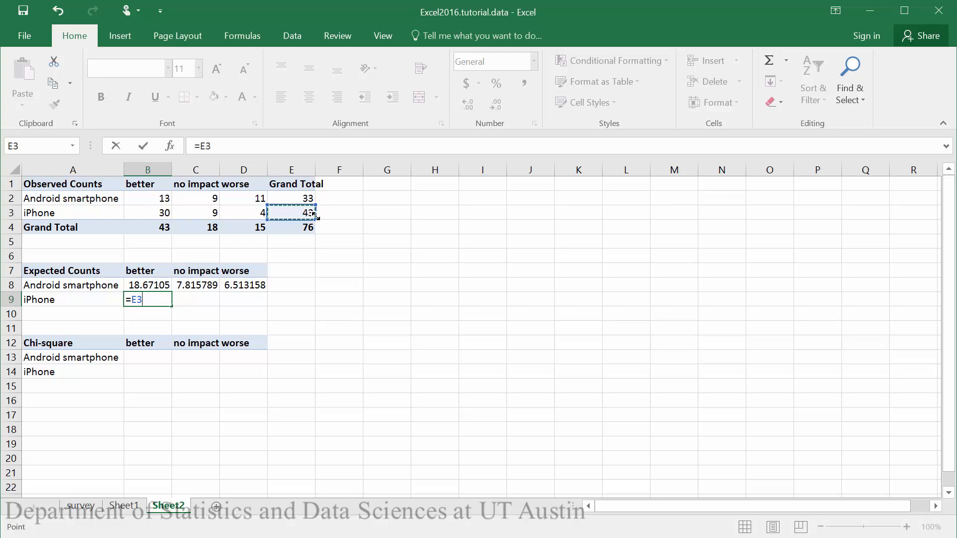
type("*")
left_click(162, 223)
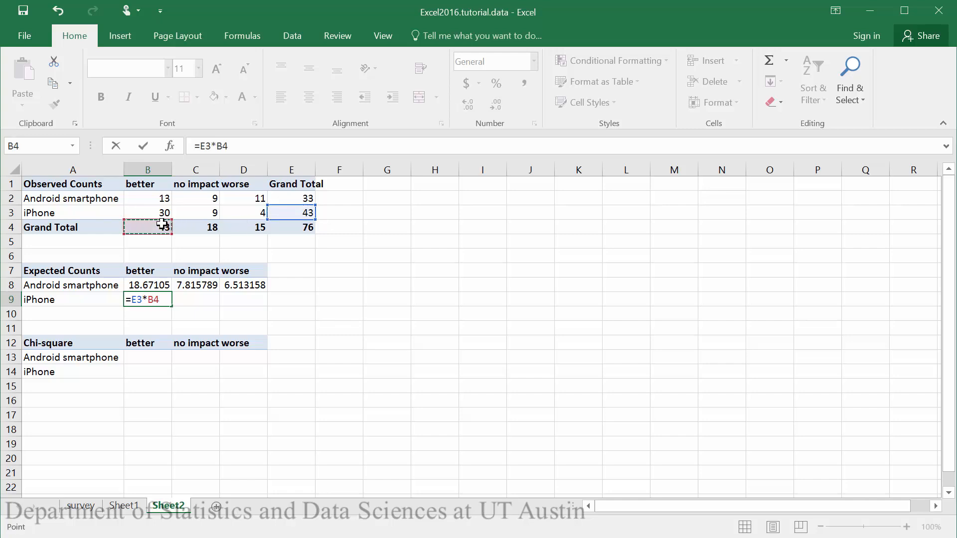
type("/")
left_click(289, 227)
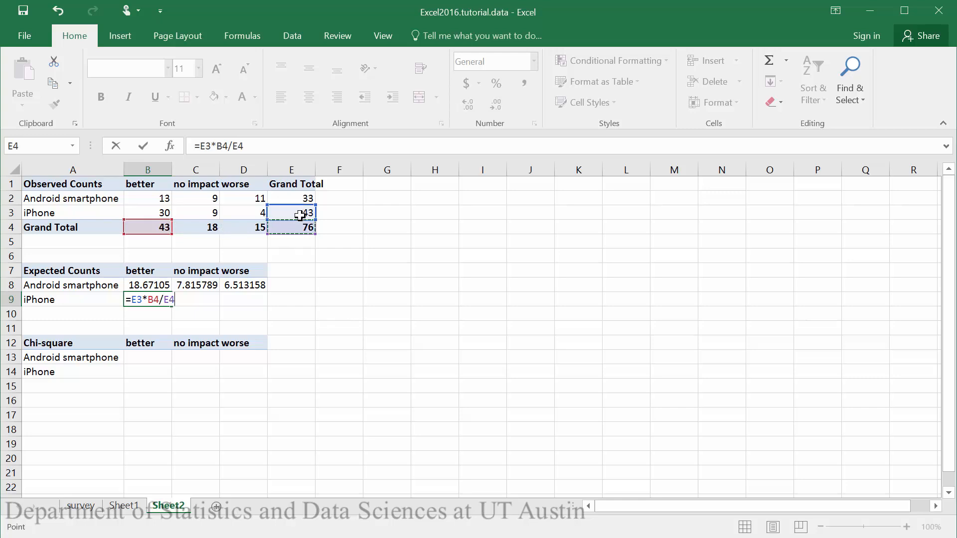
key("Return")
- Make the E3 and E4 references in the B9 formula absolute, giving =$E$3*B4/$E$4
left_click(149, 299)
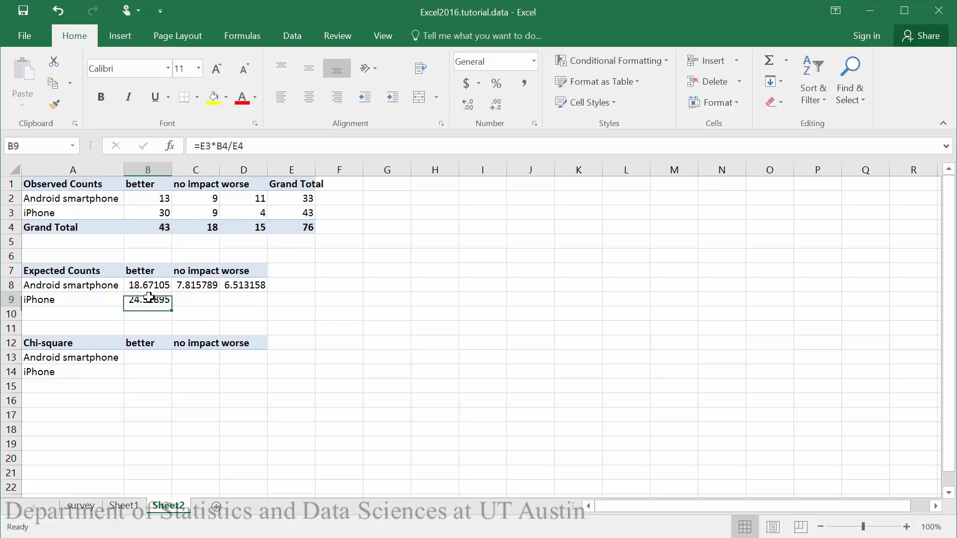
left_click(214, 145)
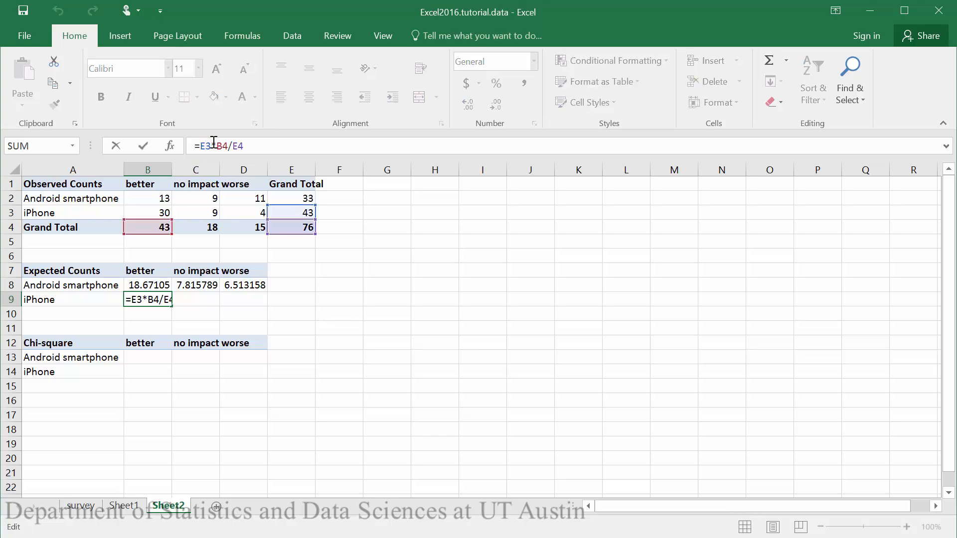
key("F4")
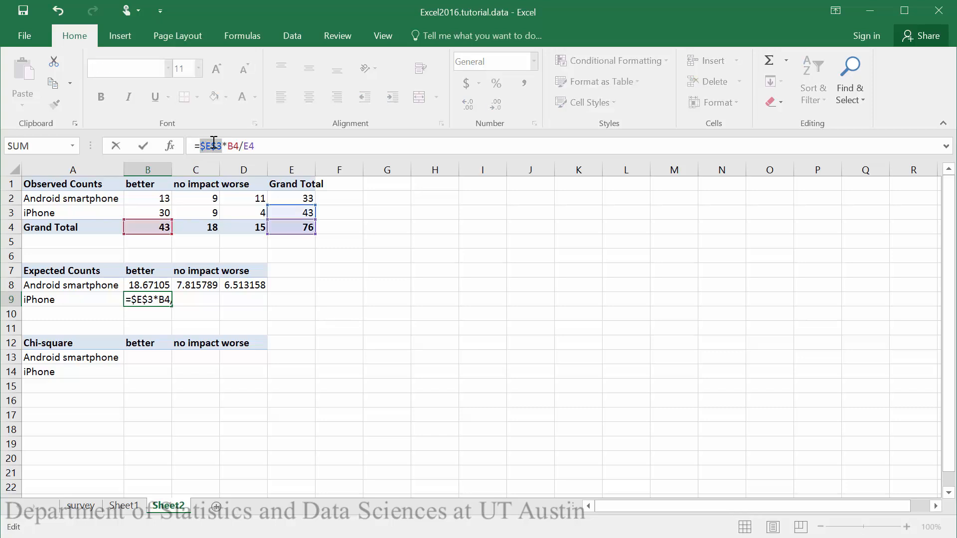
left_click(255, 145)
key("Left")
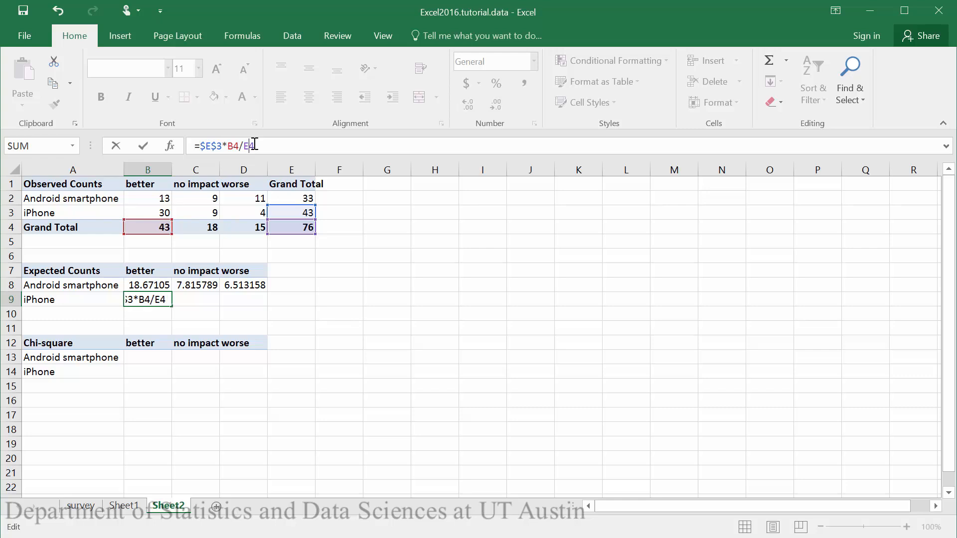
key("F4")
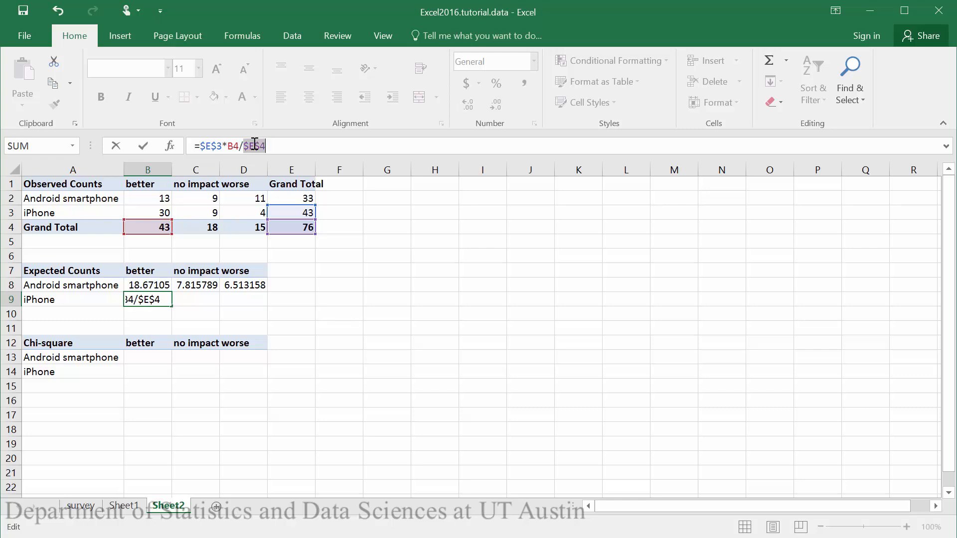
key("Return")
- Fill the B9 formula across to C9:D9 for the remaining expected iPhone counts
left_click(166, 299)
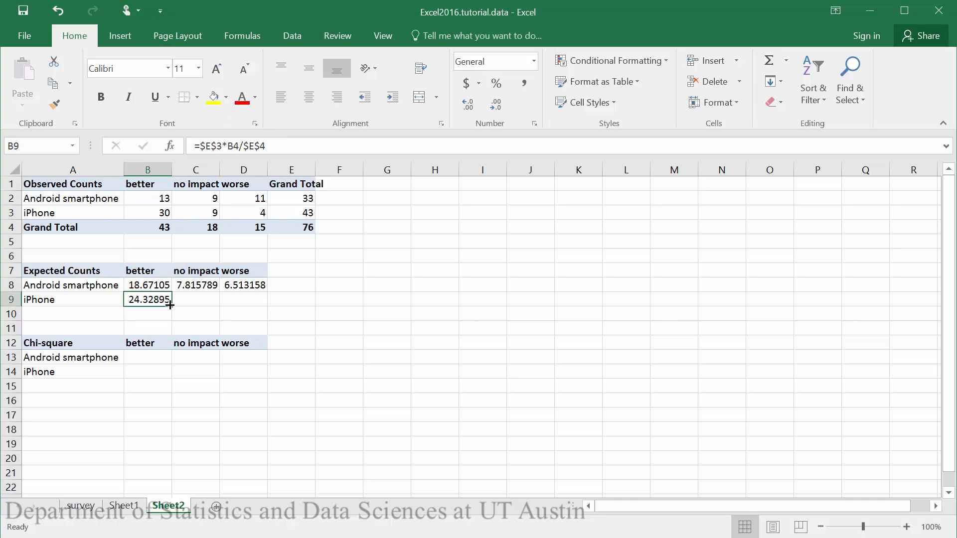
left_click_drag(172, 306, 255, 305)
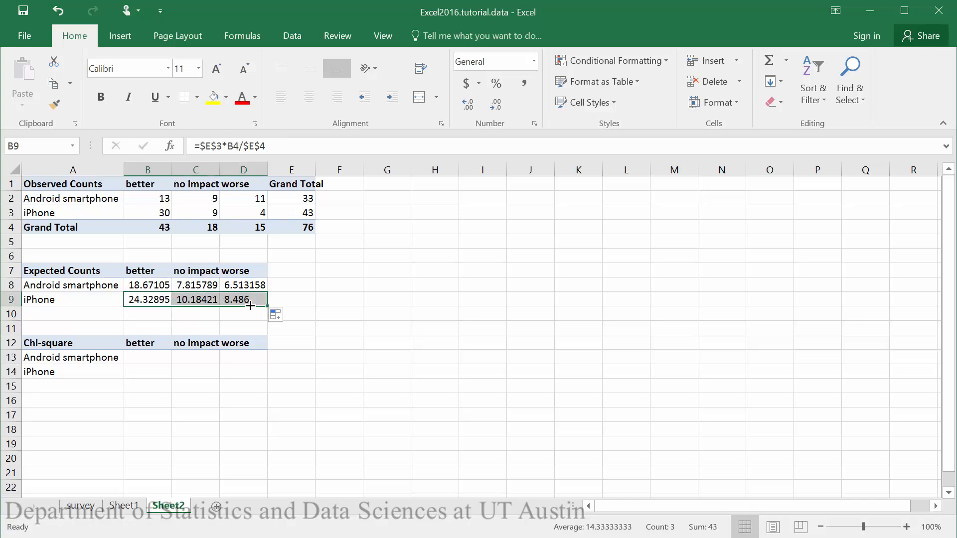
left_click(338, 298)
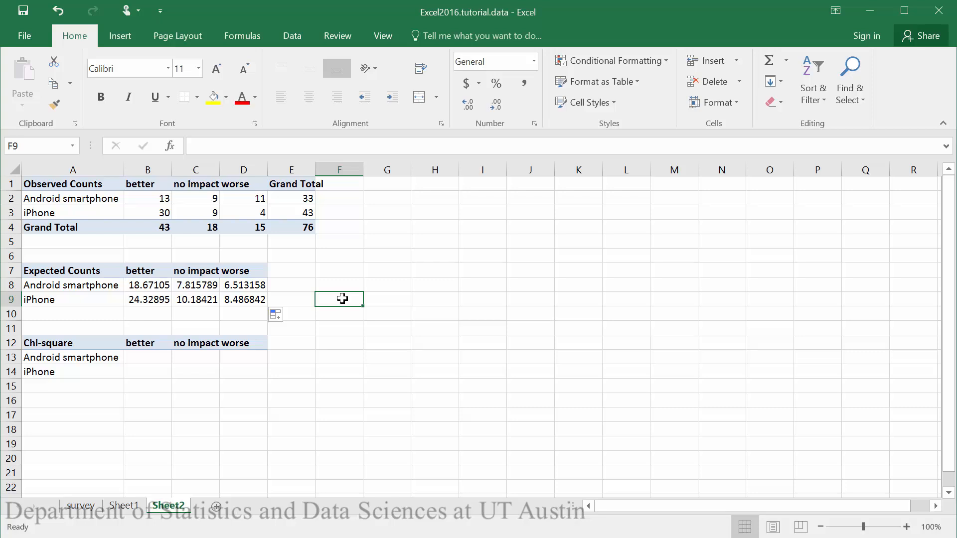
- Enter the formula =(B2-B8)^2/B8 in B13 for the Android smartphone chi-square contribution under better
left_click(163, 358)
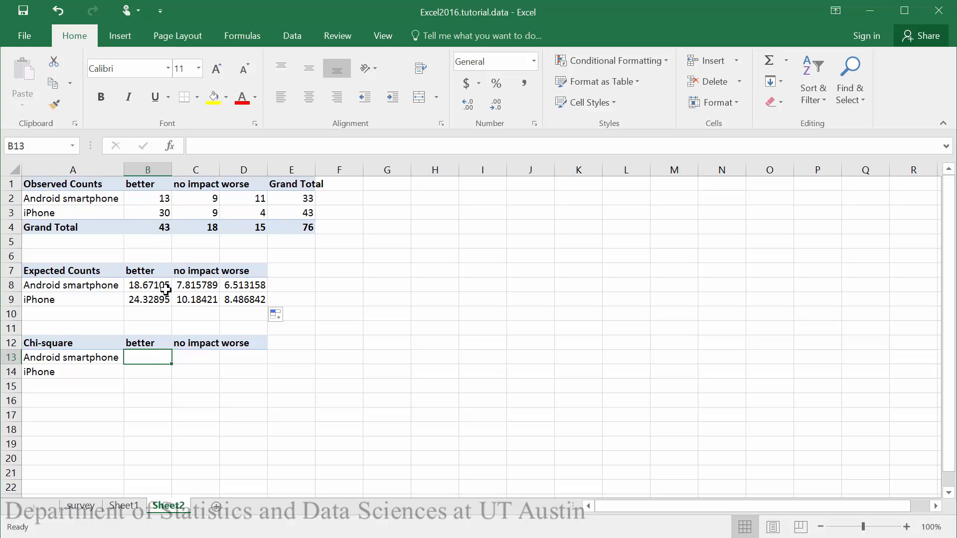
type("=(")
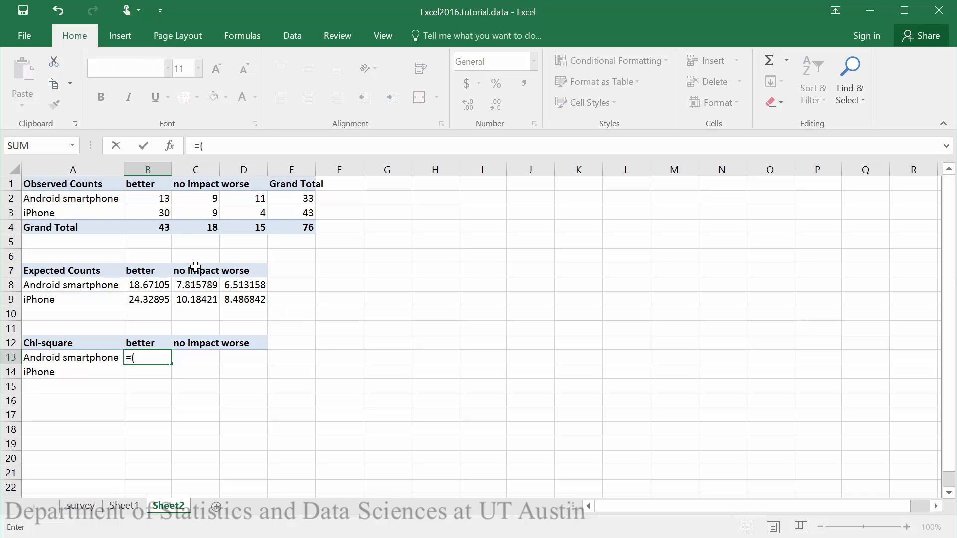
left_click(149, 201)
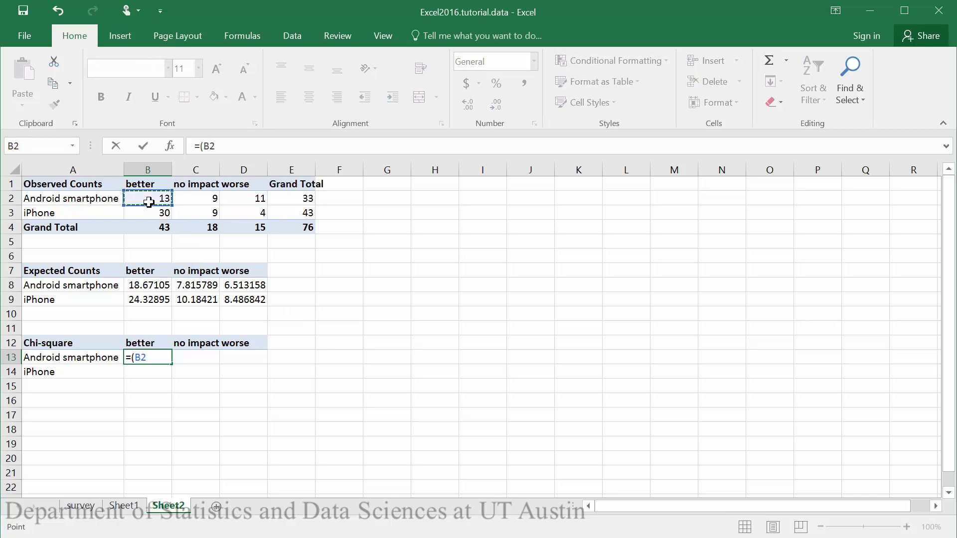
type("-")
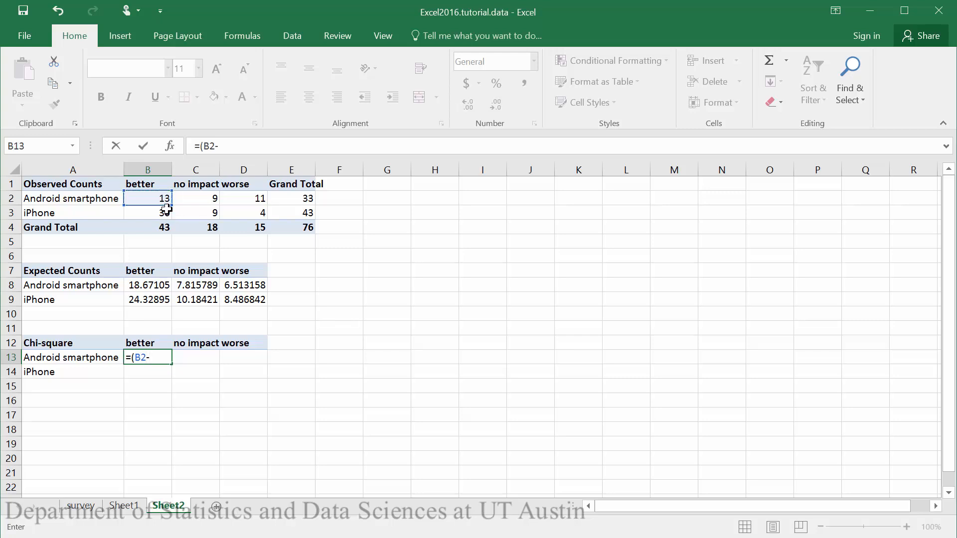
left_click(154, 284)
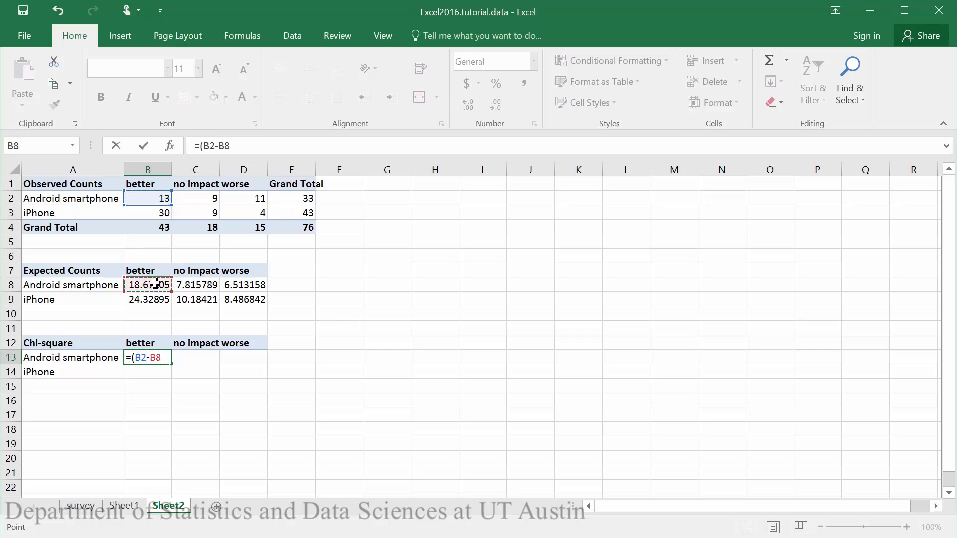
type(")^2/")
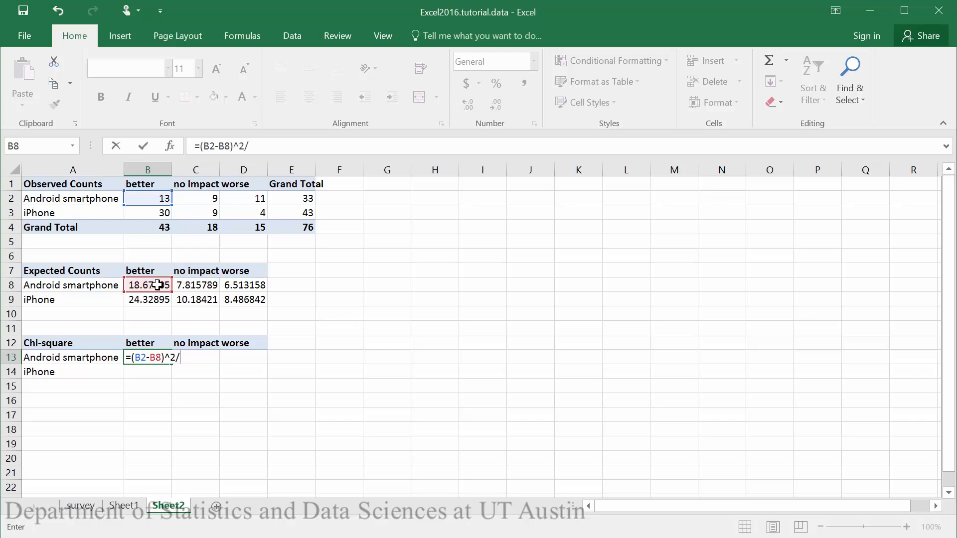
left_click(158, 285)
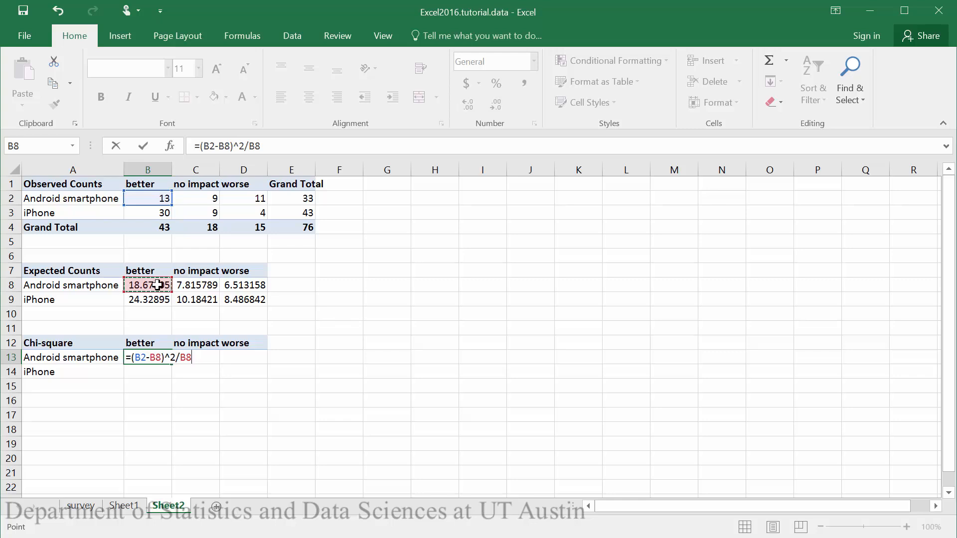
key("Return")
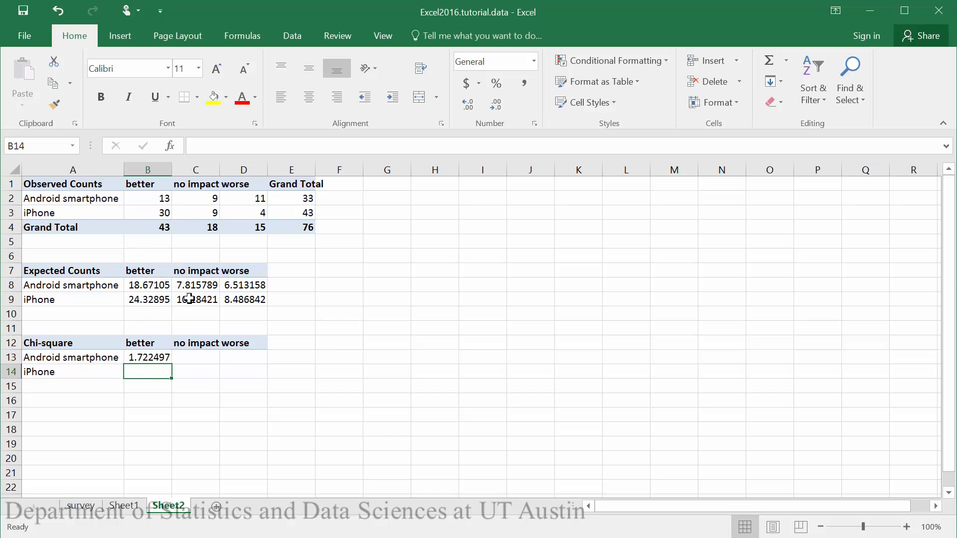
- Fill the B13 formula through the rest of the Chi-square table to D14 and inspect the cell references in D14's formula
left_click(144, 356)
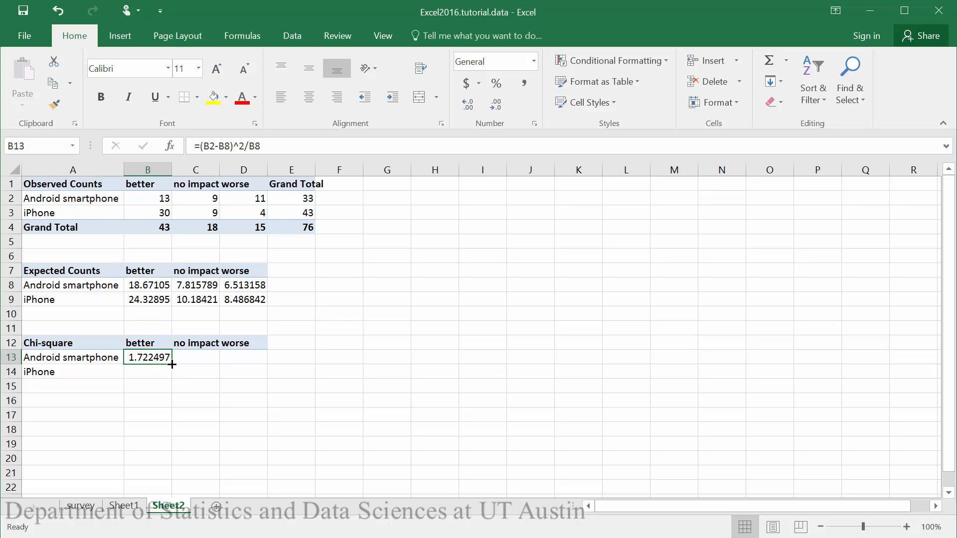
left_click_drag(173, 363, 264, 376)
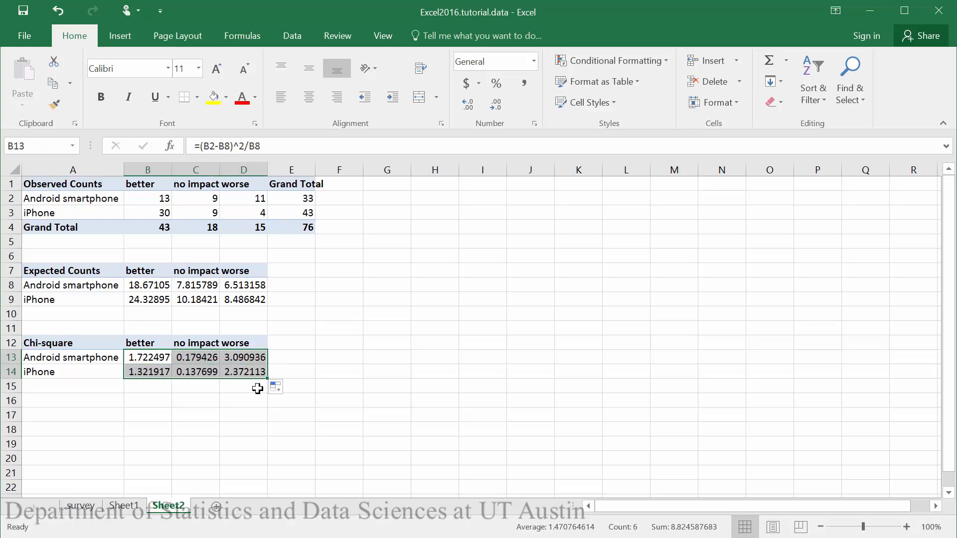
left_click(254, 397)
left_click(237, 374)
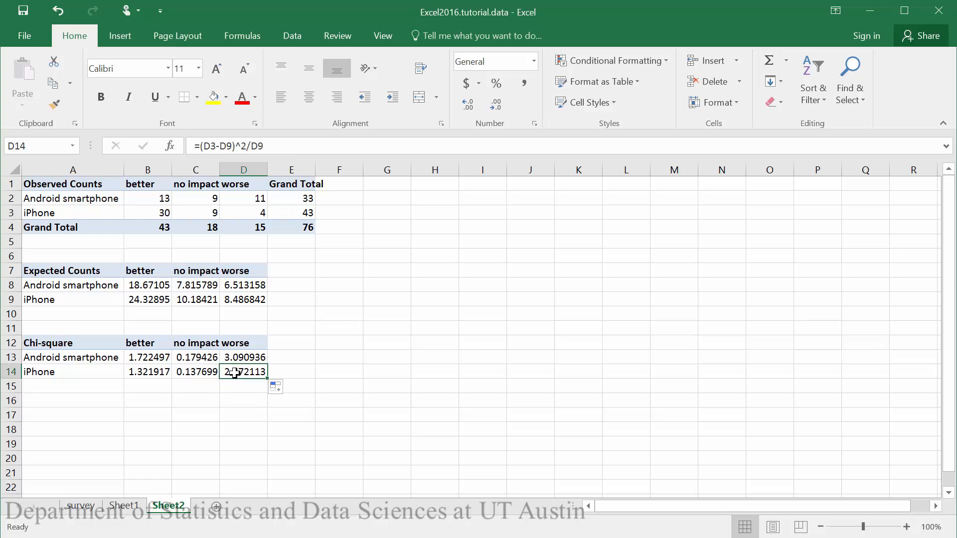
left_click(250, 145)
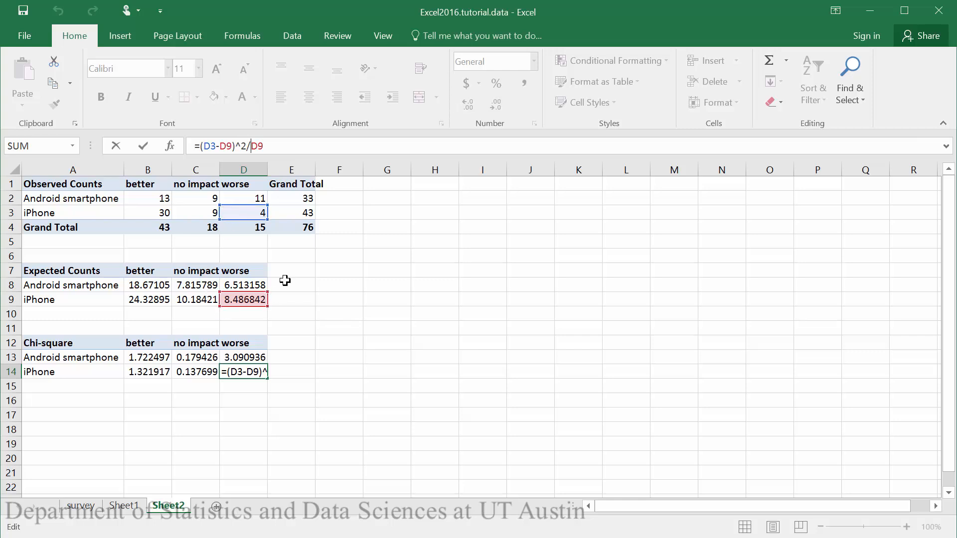
- Close D14's formula, label C17 "Chi-square stat", and widen column C to fit the label
key("Return")
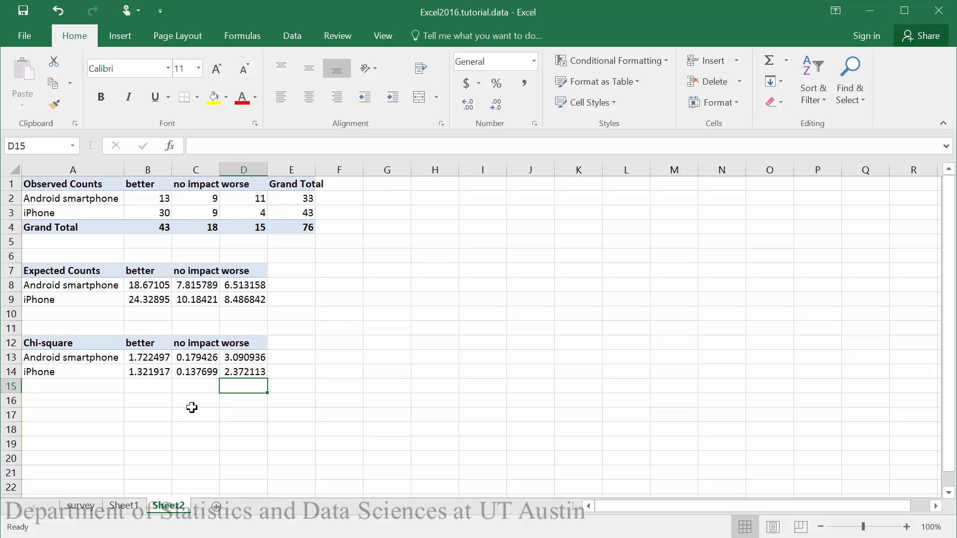
left_click(207, 414)
type("Chi")
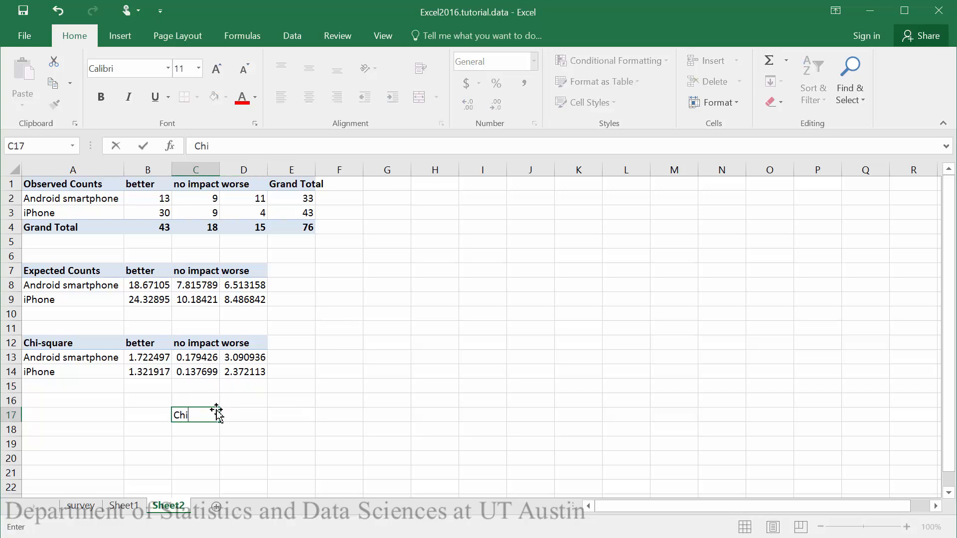
type("-square stat")
key("Tab")
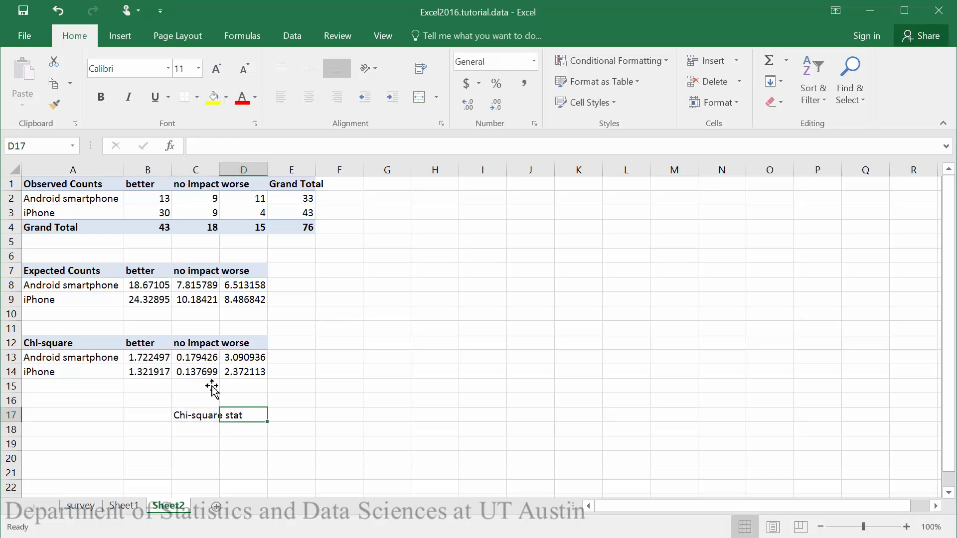
left_click_drag(221, 170, 250, 169)
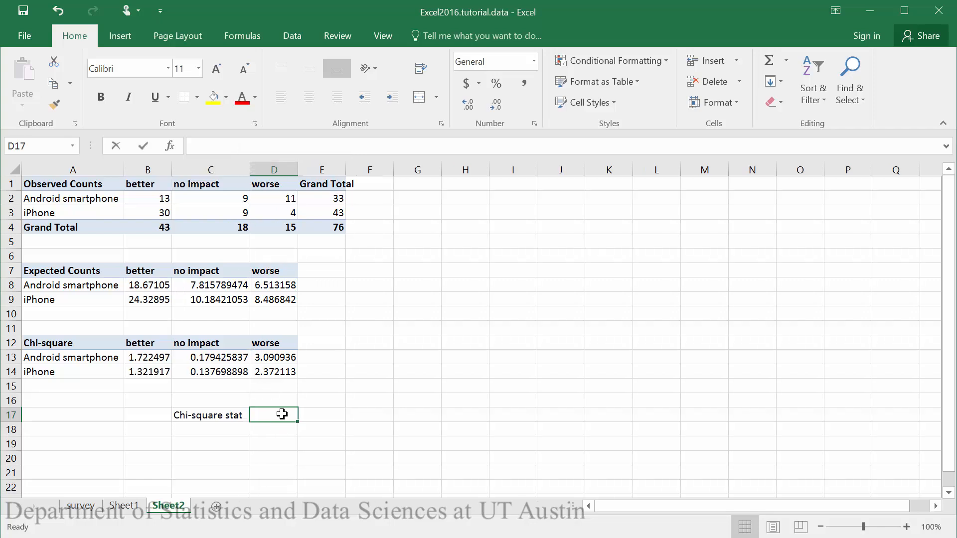
- Calculate the chi-square statistic in D17 by summing all contributions in B13:D14
type("=sum(")
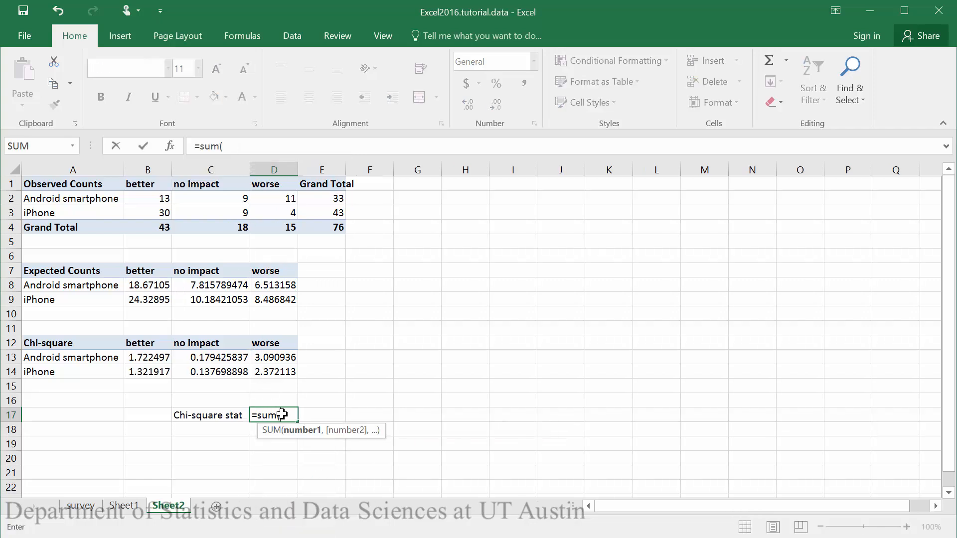
left_click_drag(156, 363, 280, 372)
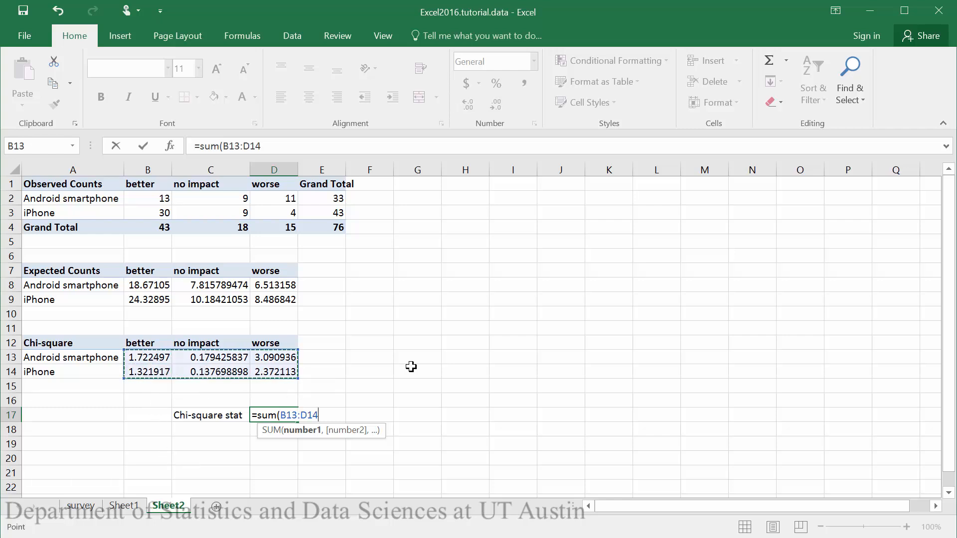
key("Return")
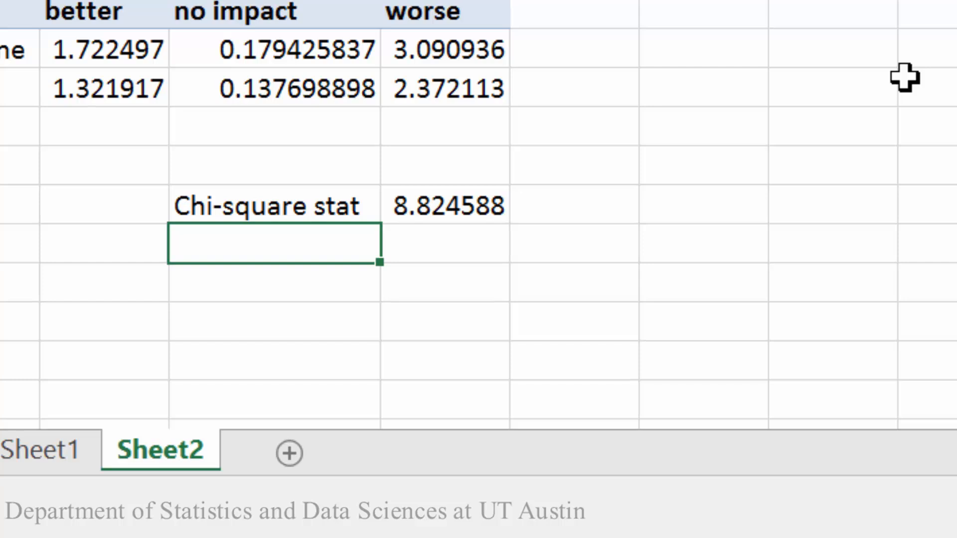
- Label C18 "df" and calculate the degrees of freedom in D18 as (2-1)(3-1)
type("df")
key("Tab")
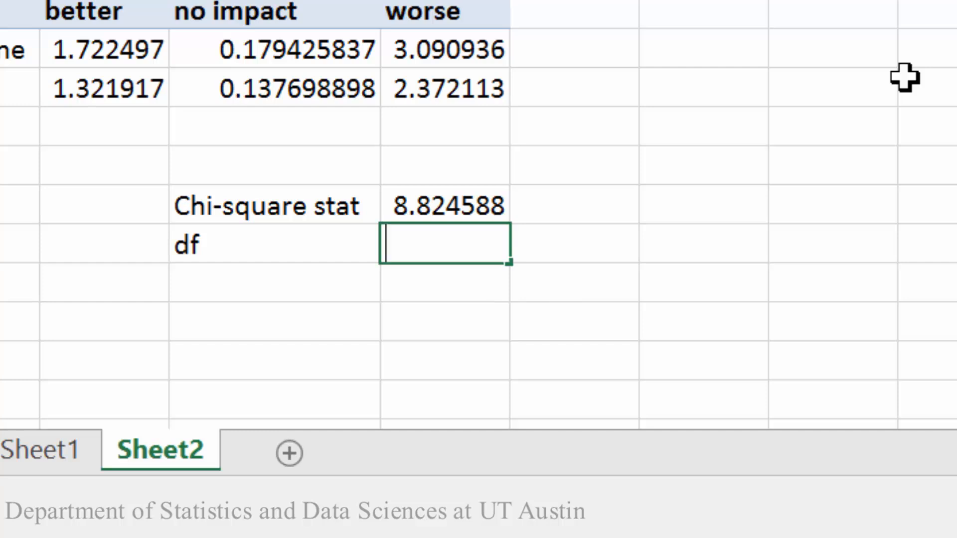
type("=(2")
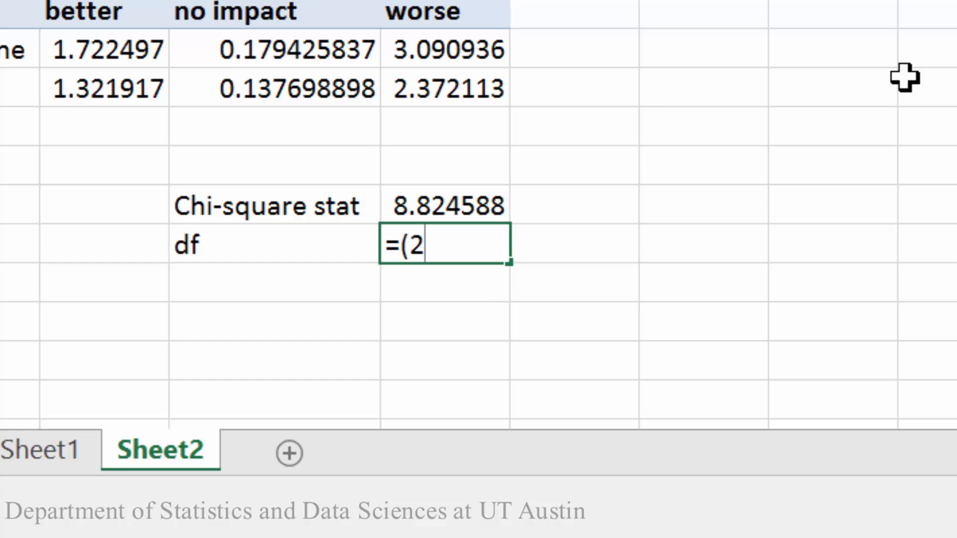
type("-1)(")
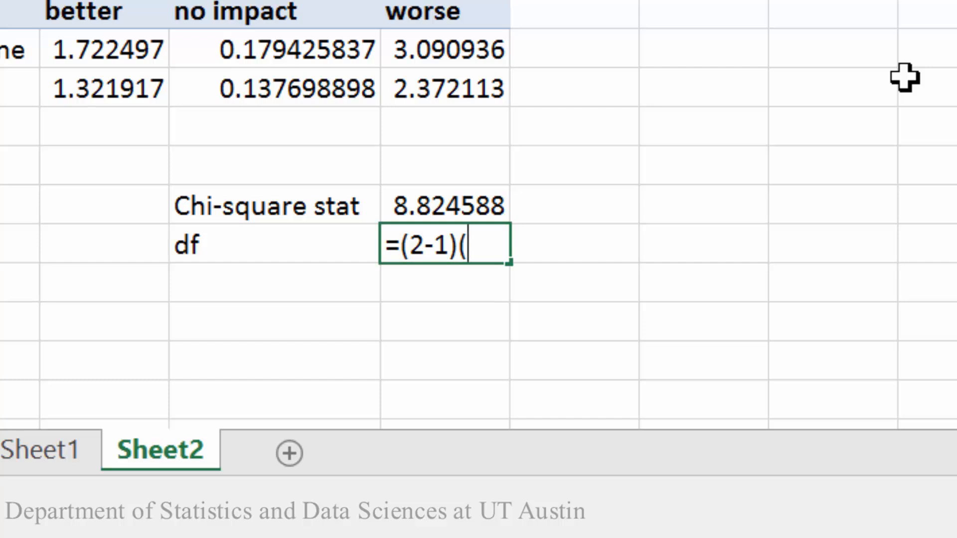
type("3-1)")
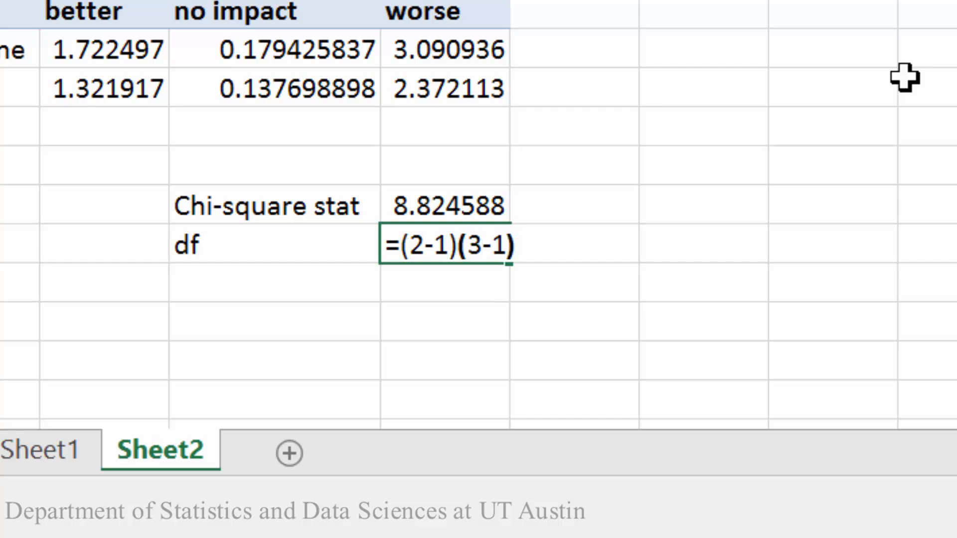
key("Return")
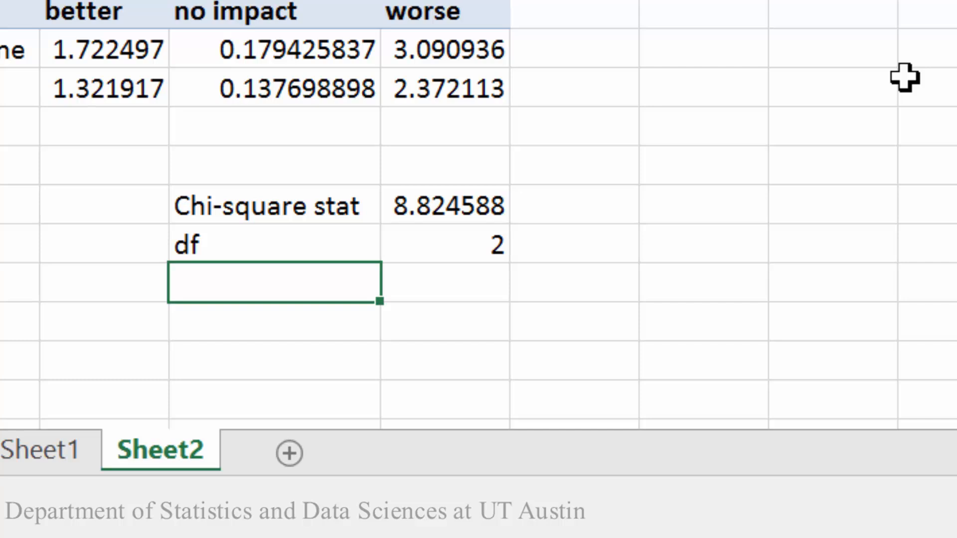
- Label C19 "chi-square cv" and enter the critical value formula =CHISQ.INV.RT(.05,D18) in D19
type("chi")
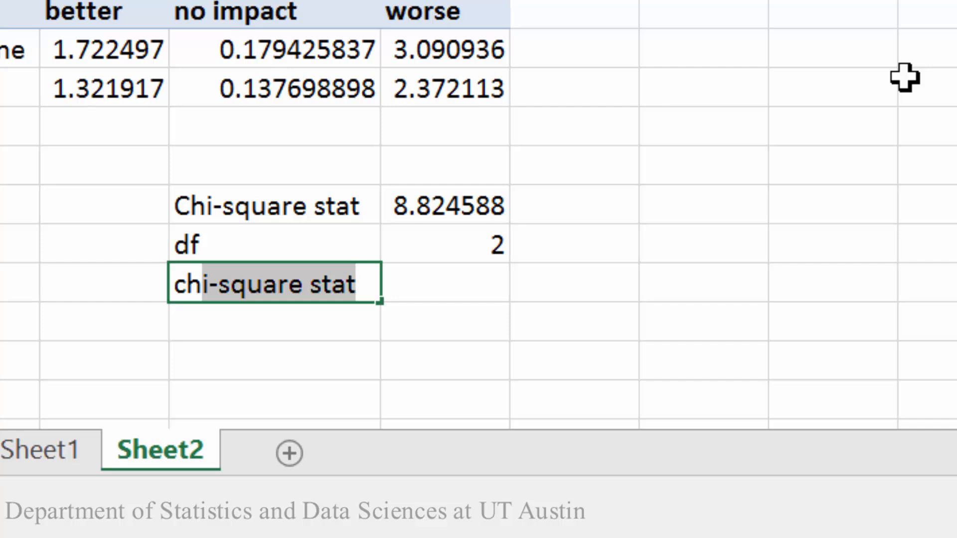
type("-square cv")
key("Tab")
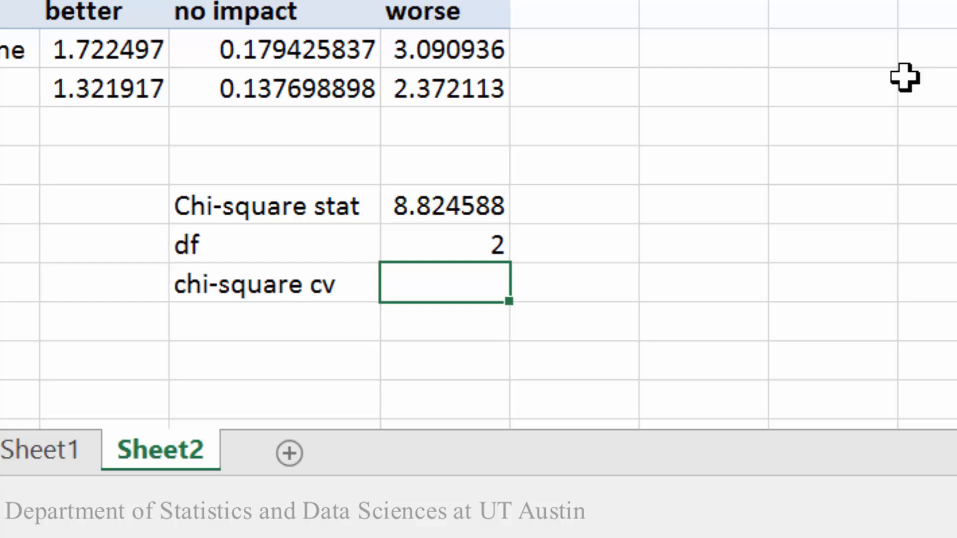
type("=ch")
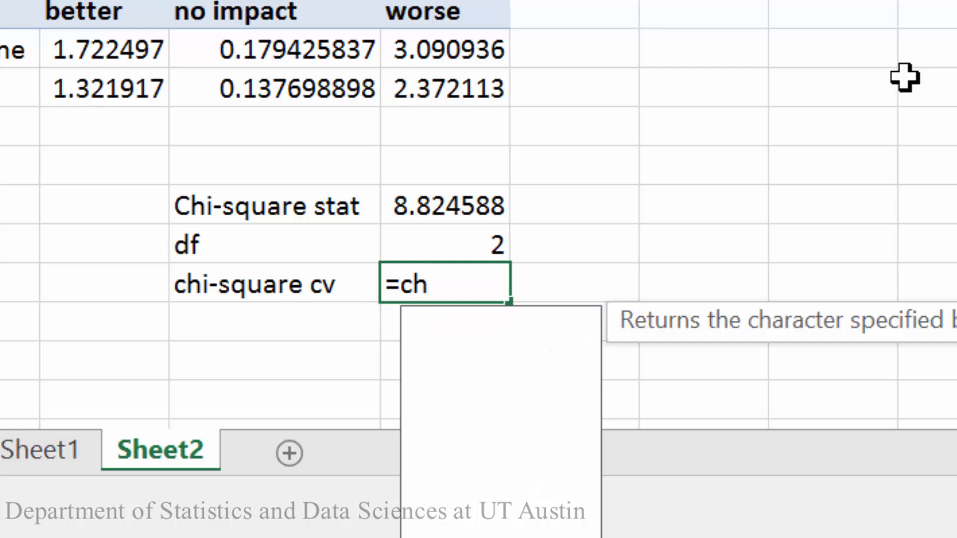
type("isq")
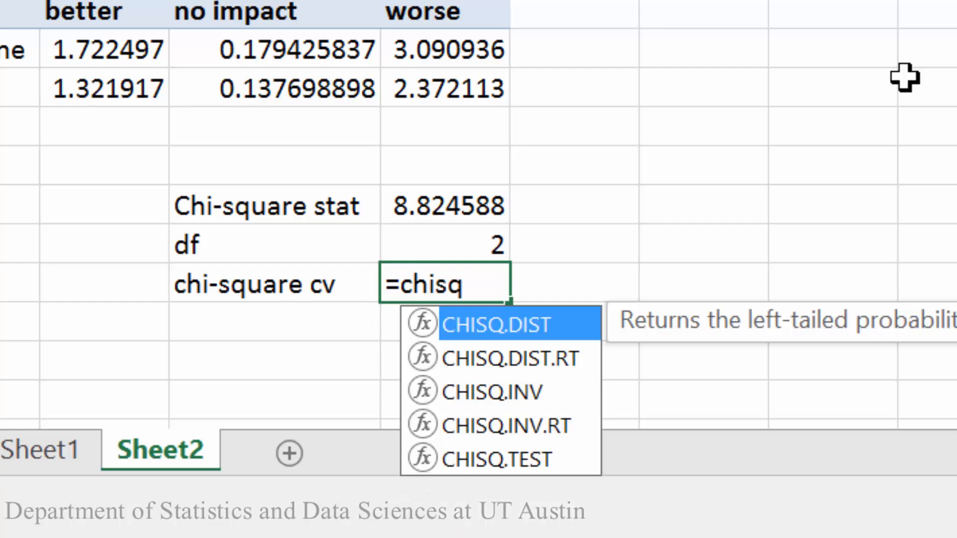
type(".")
left_click(573, 427)
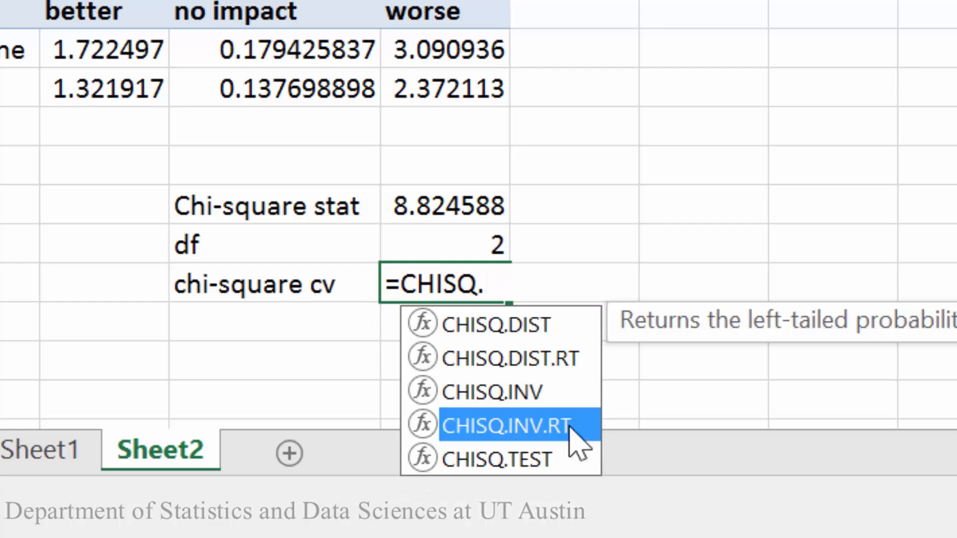
double_click(568, 425)
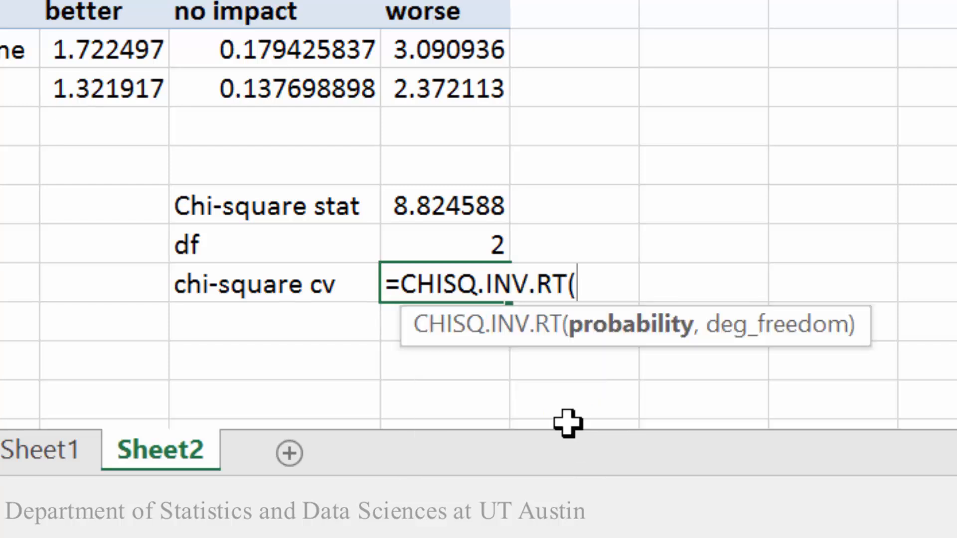
type(".0")
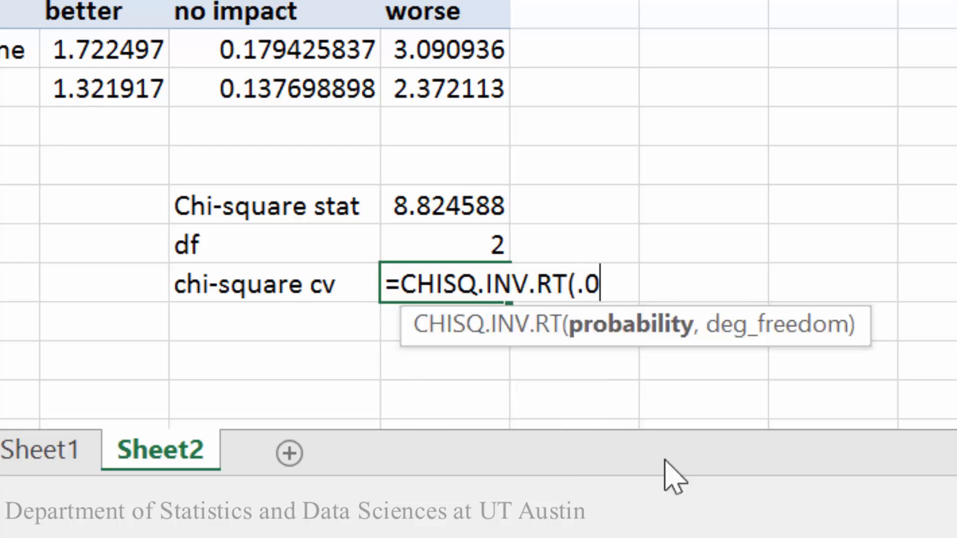
type("5,")
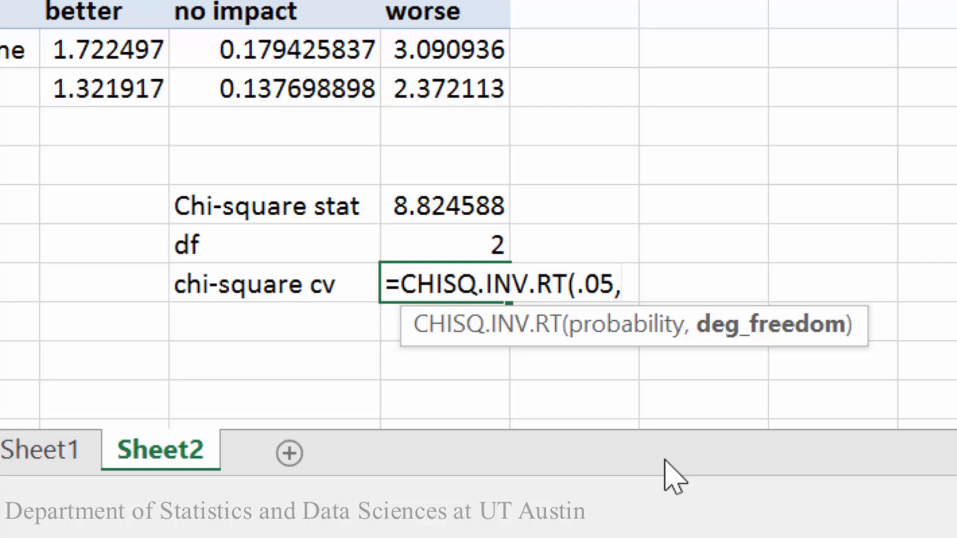
left_click(433, 241)
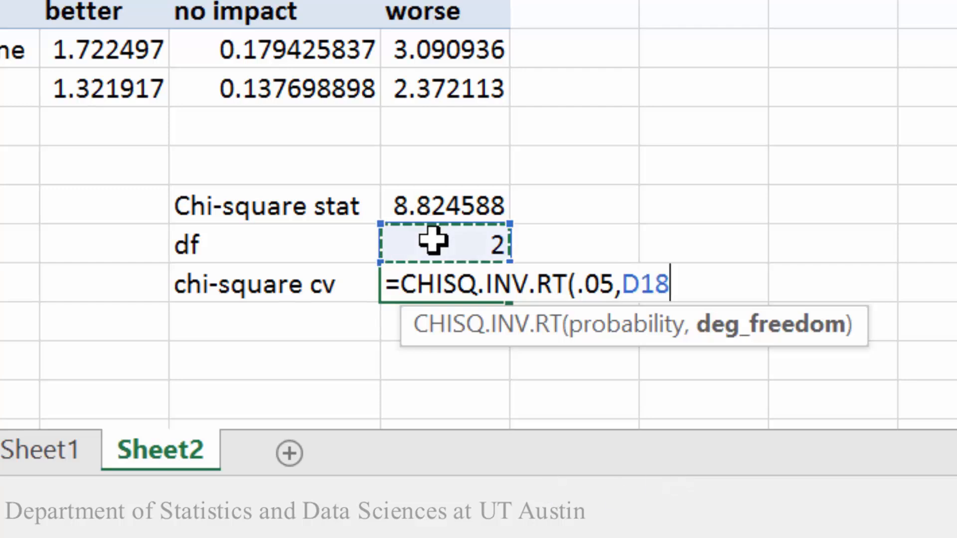
key("Return")
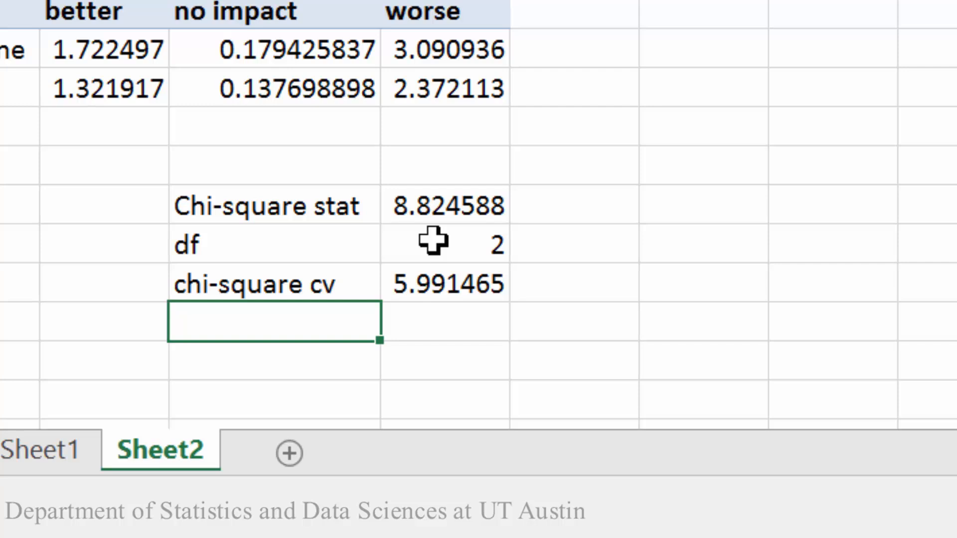
- Label C20 "p-value" and enter the right-tailed probability formula =CHISQ.DIST.RT(D17,D18) in D20
type("p-v")
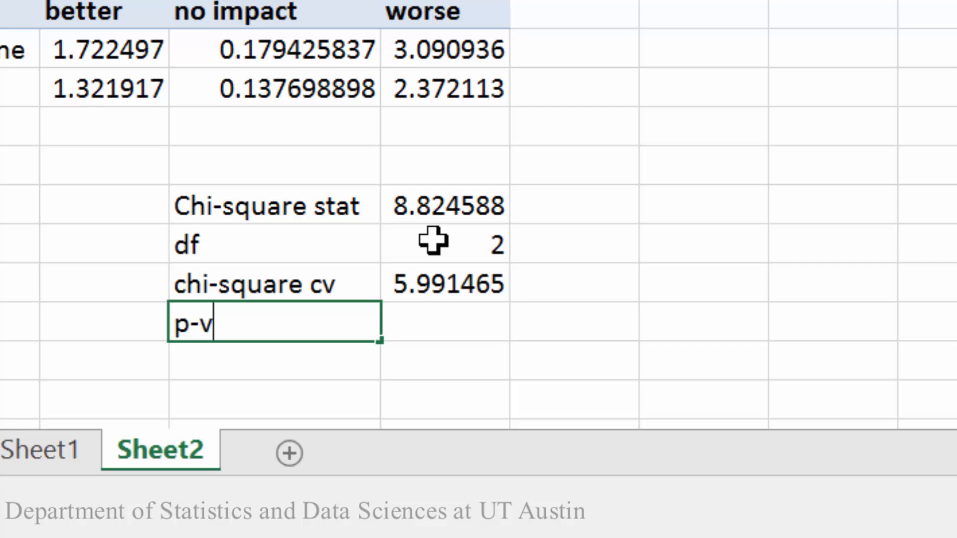
type("alue")
key("Tab")
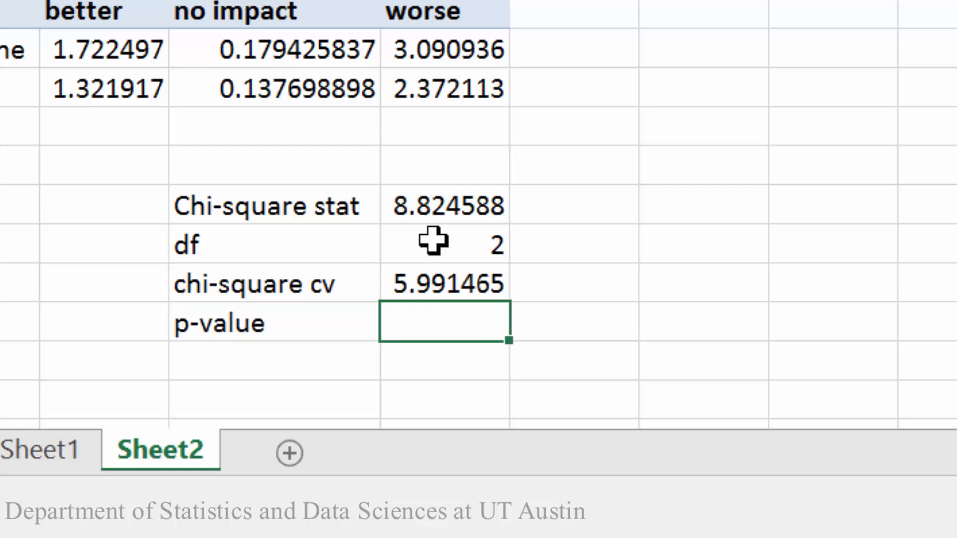
type("=chi")
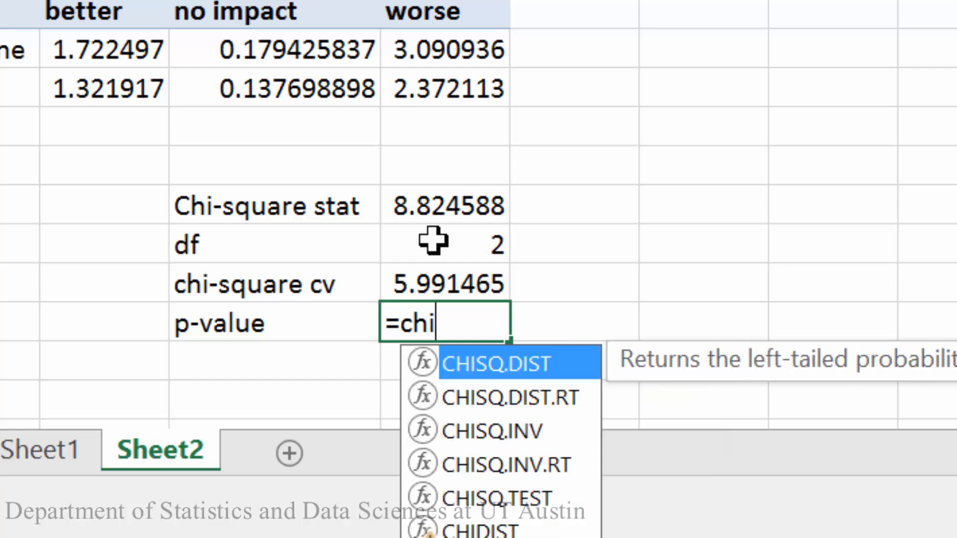
type("sq")
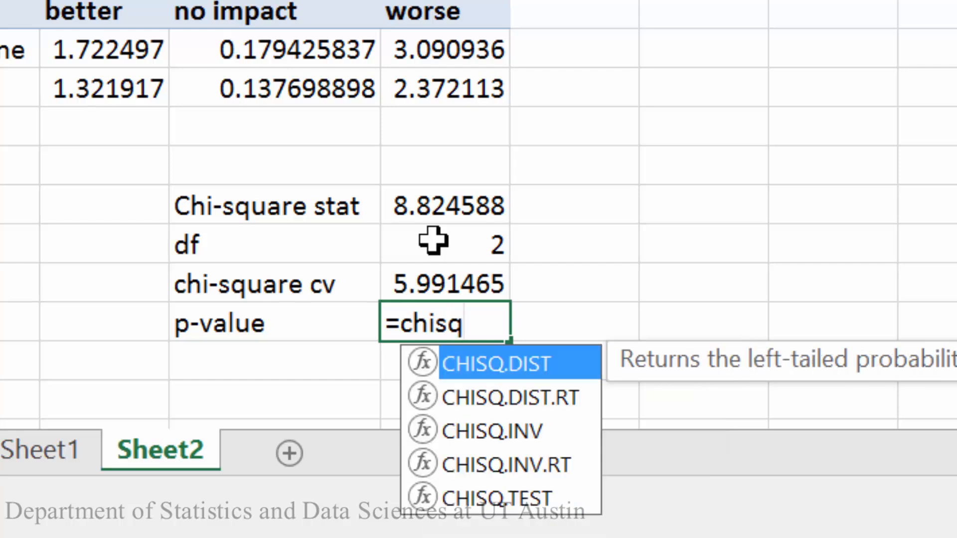
key("Down")
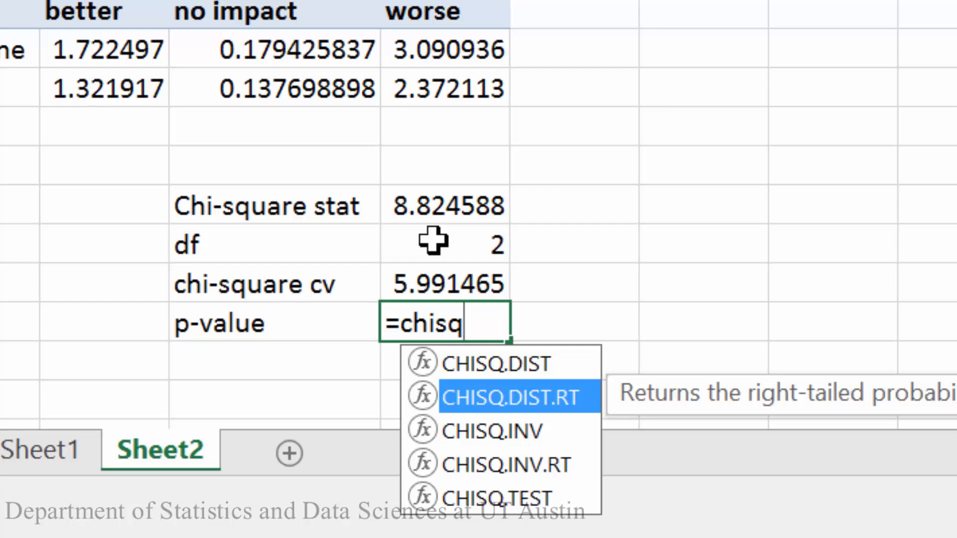
key("Tab")
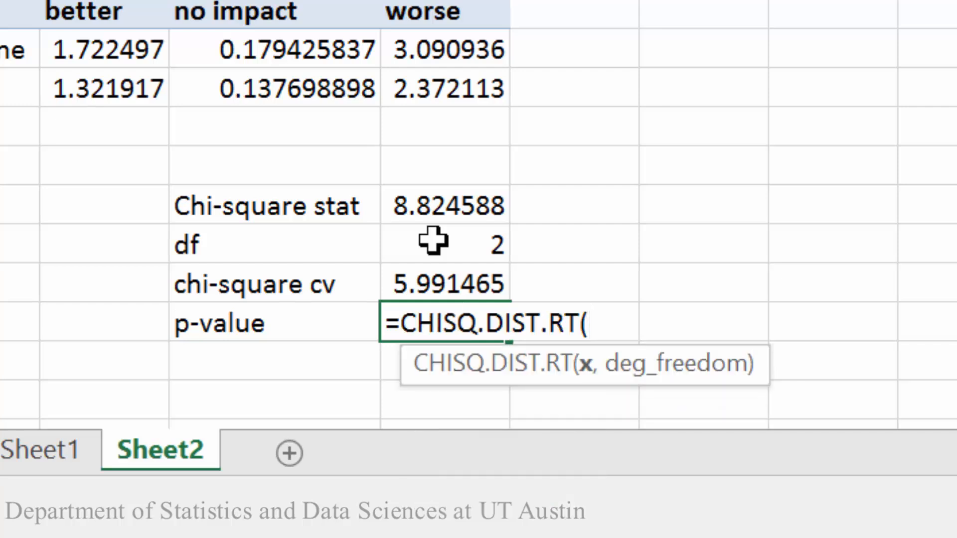
left_click(434, 196)
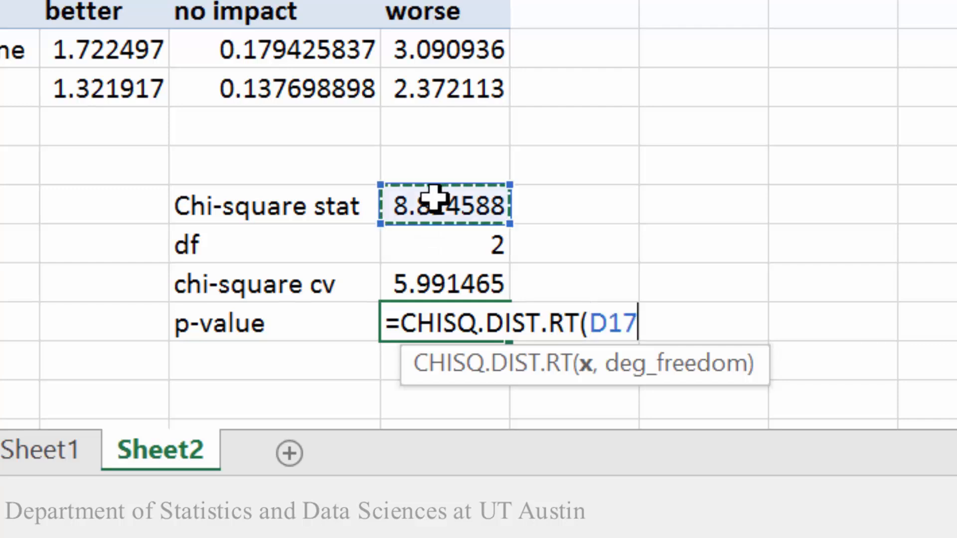
type(",")
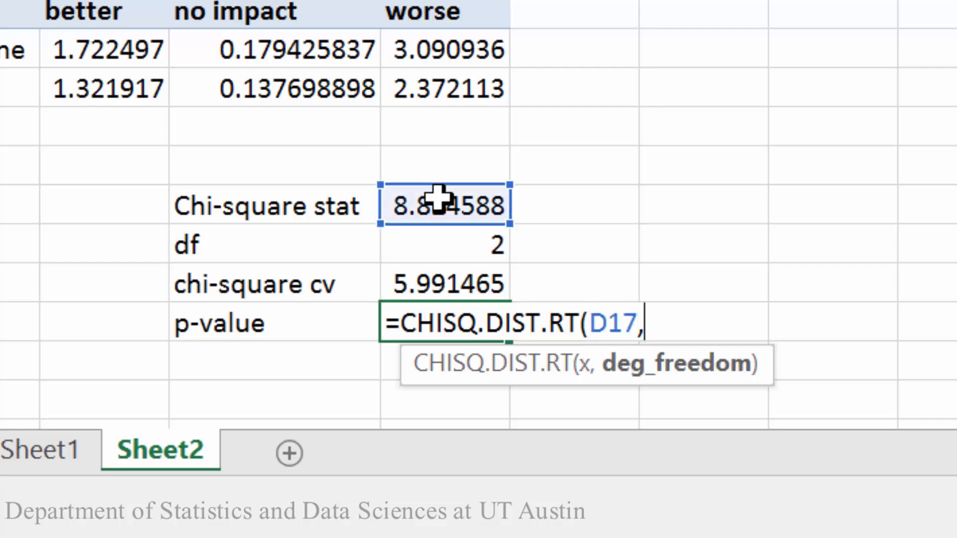
left_click(442, 255)
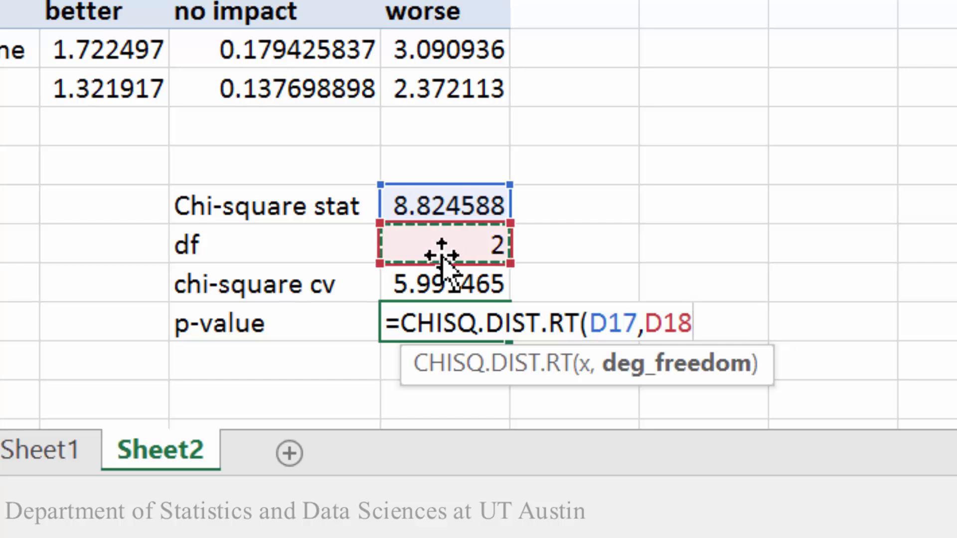
key("Return")
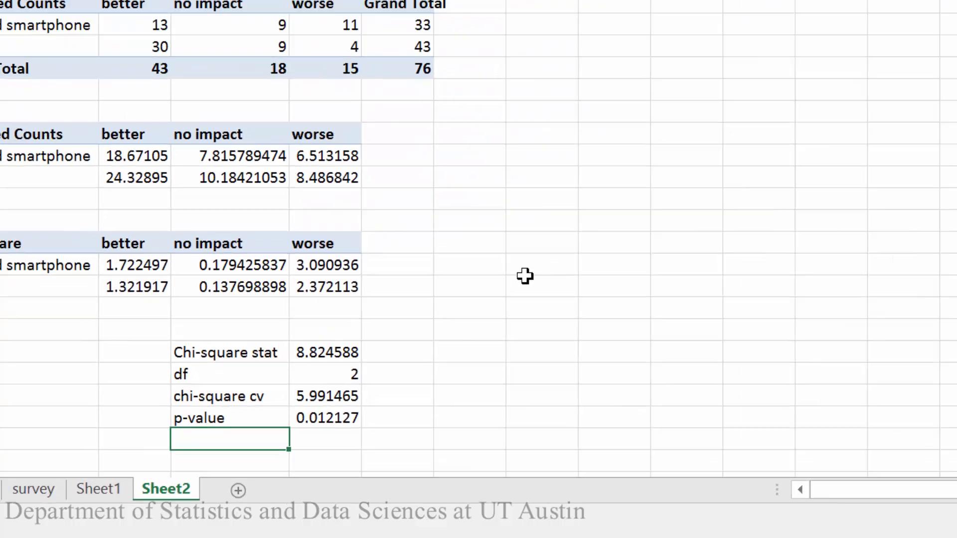
- Calculate the chi-square test p-value directly in G13 with =CHISQ.TEST(B2:D3,B8:D9), comparing the observed counts with the expected counts
left_click(532, 266)
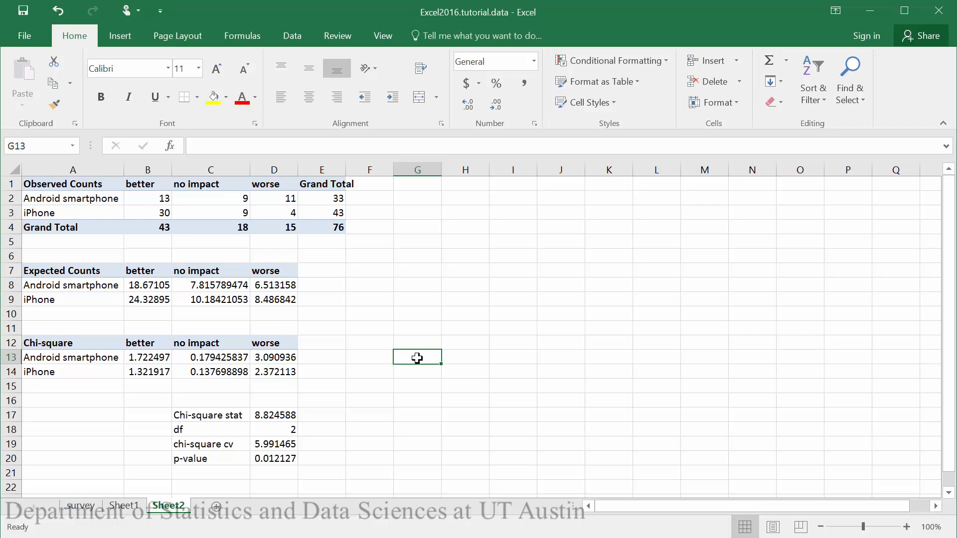
type("=")
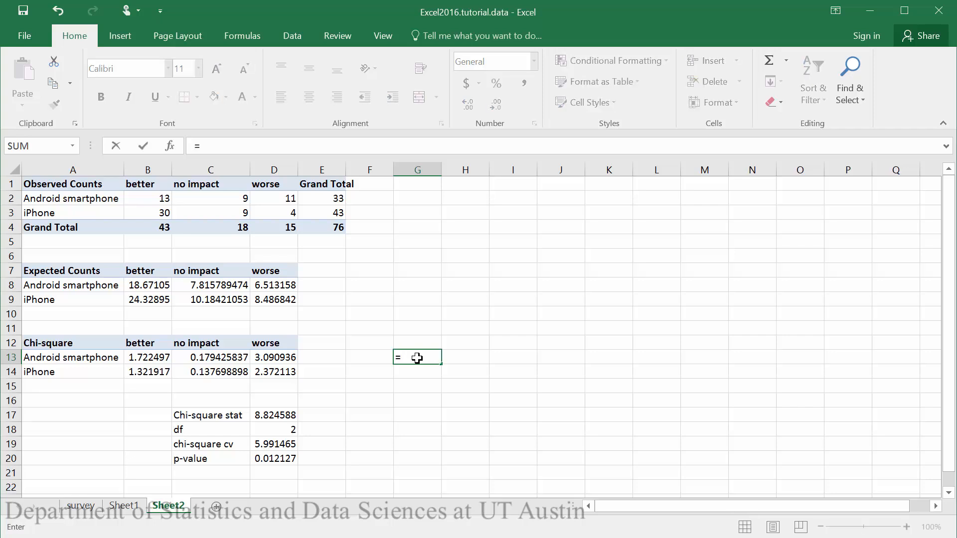
type("ch")
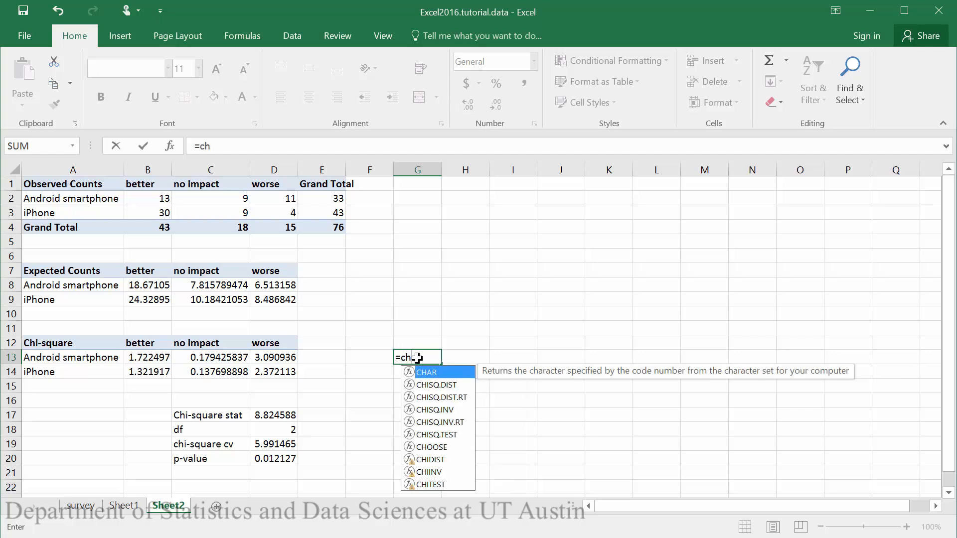
type("isq")
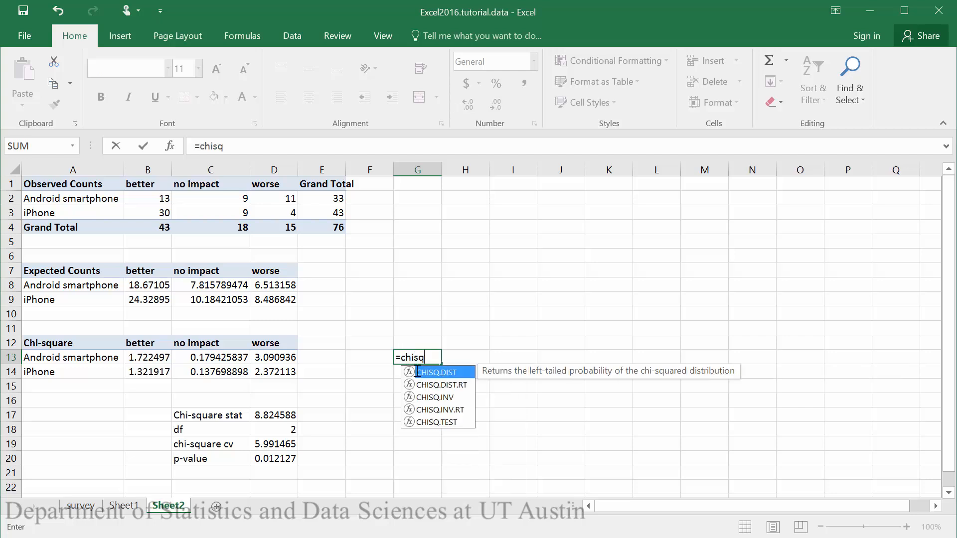
left_click(430, 423)
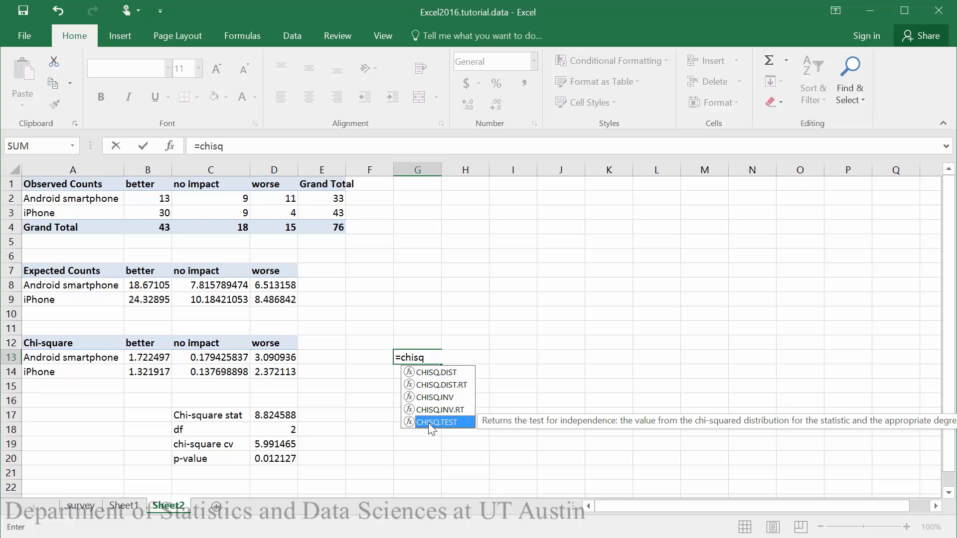
double_click(430, 423)
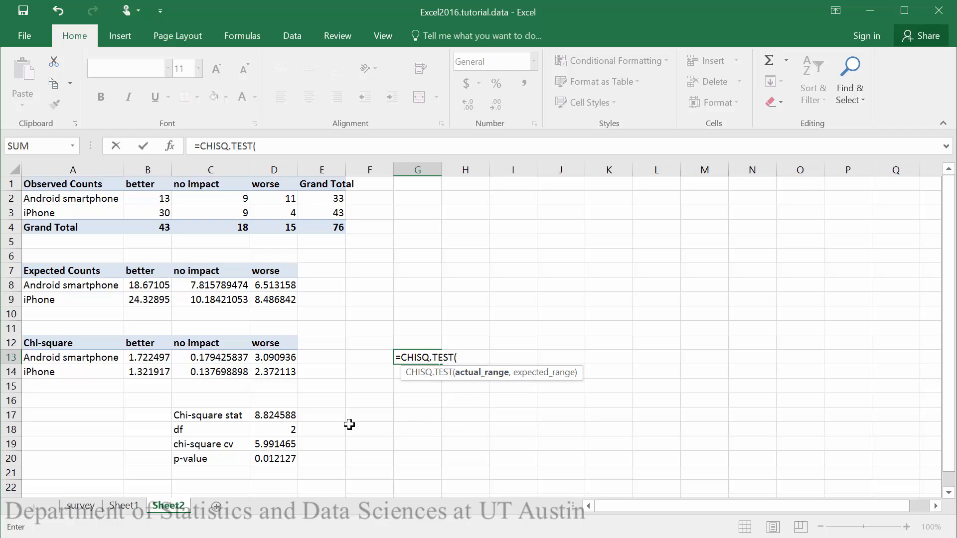
left_click(148, 204)
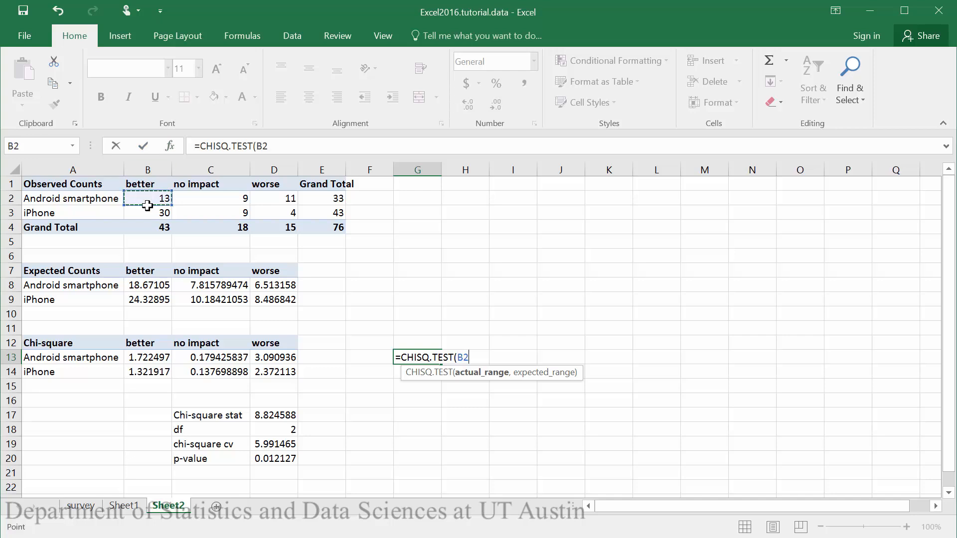
left_click_drag(147, 204, 273, 212)
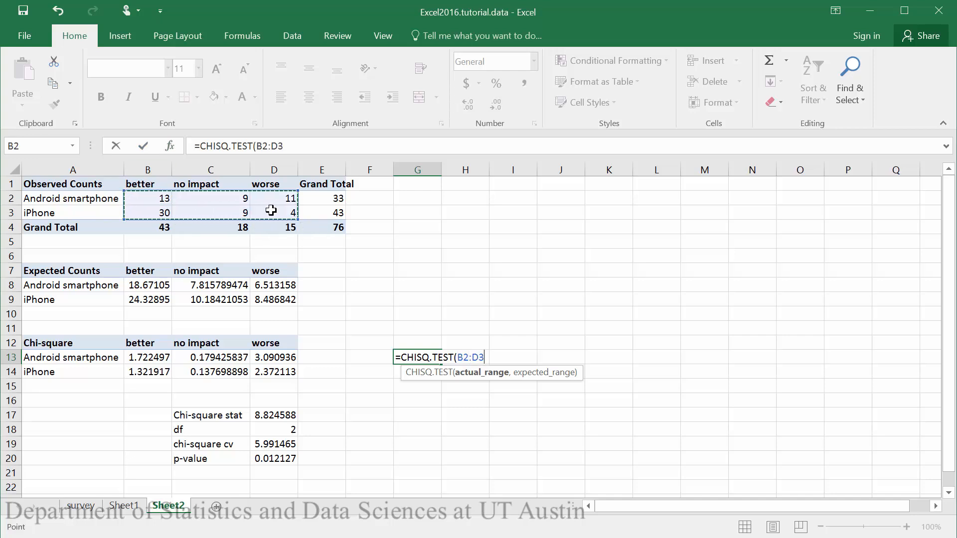
type(",")
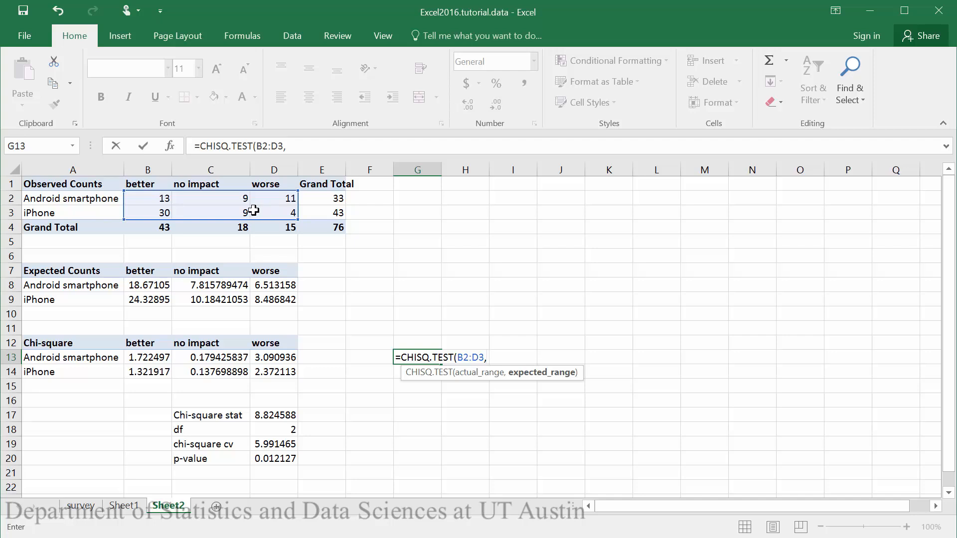
left_click_drag(152, 281, 273, 296)
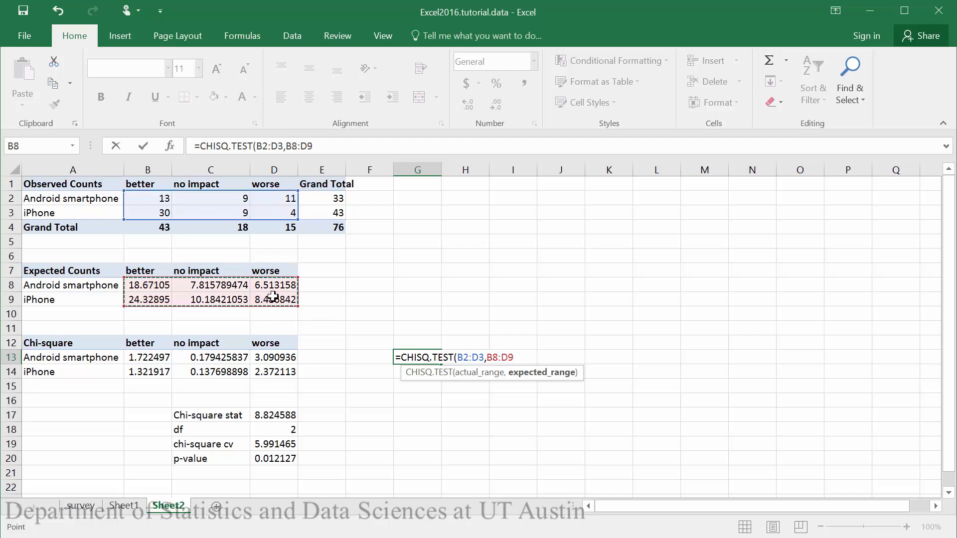
type(")")
key("Return")
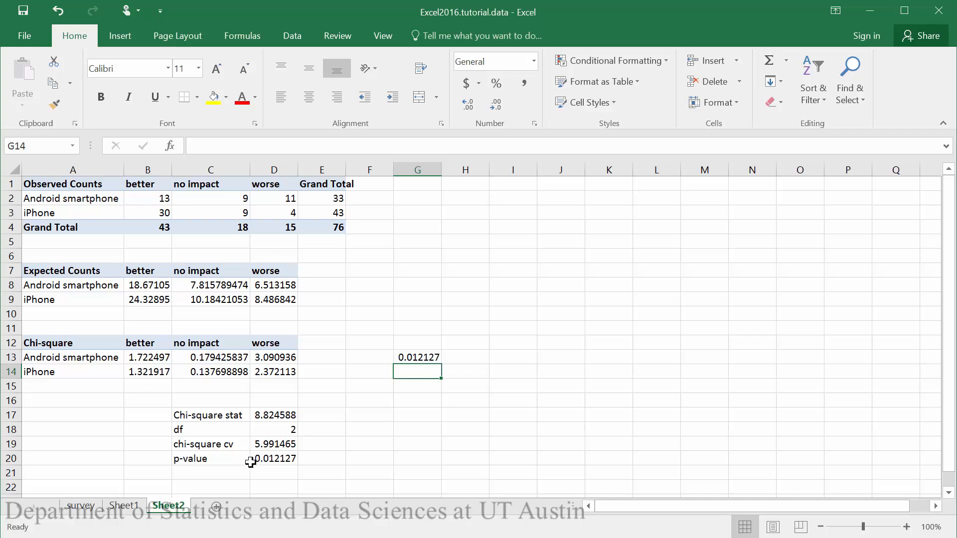
left_click(569, 413)
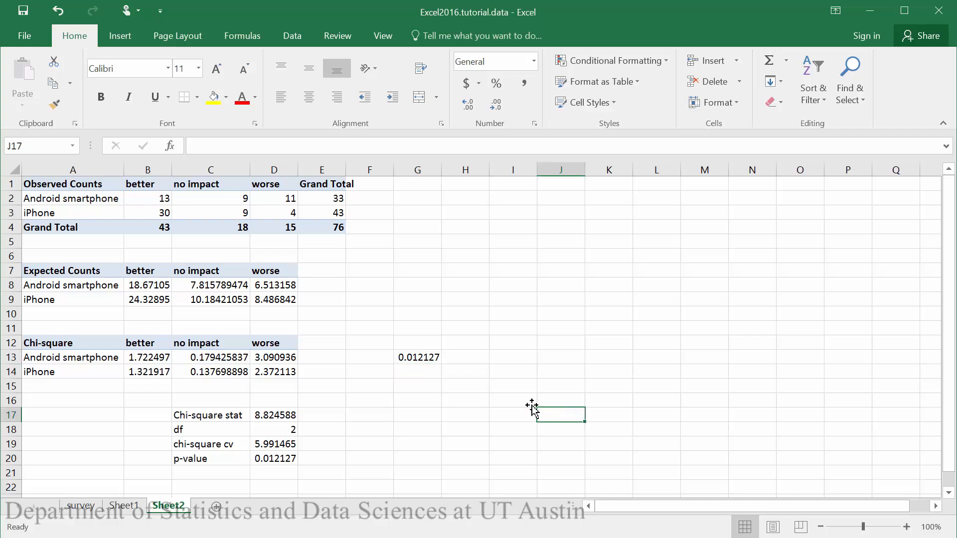